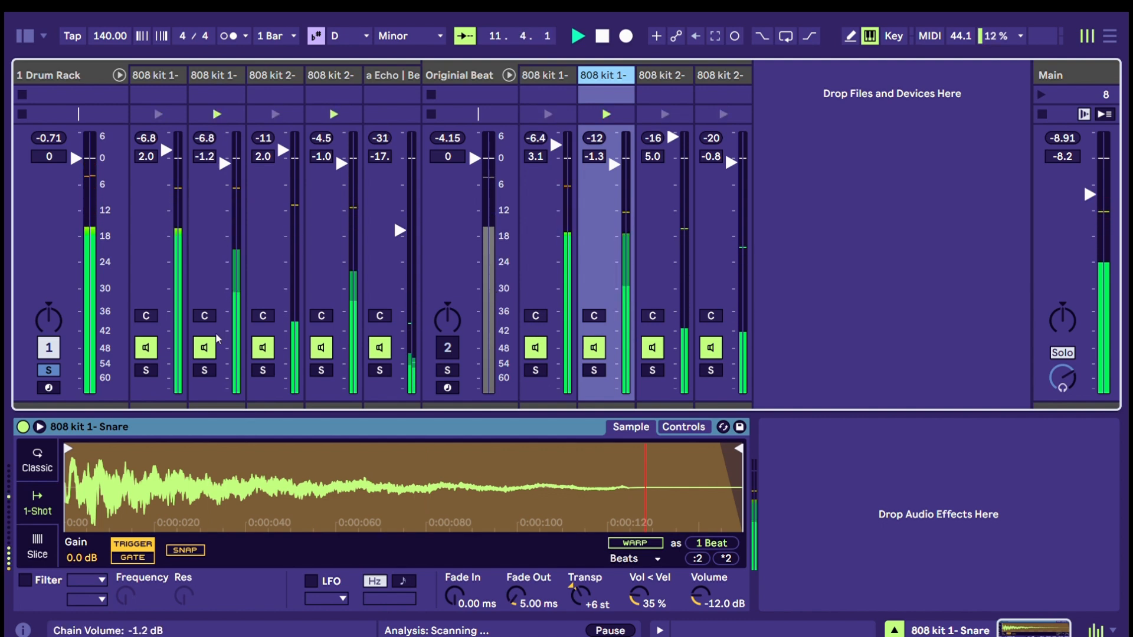
- Compare the Drum Rack and Original Beat tracks by soloing them in turn, finishing on Original Beat
left_click(98, 83)
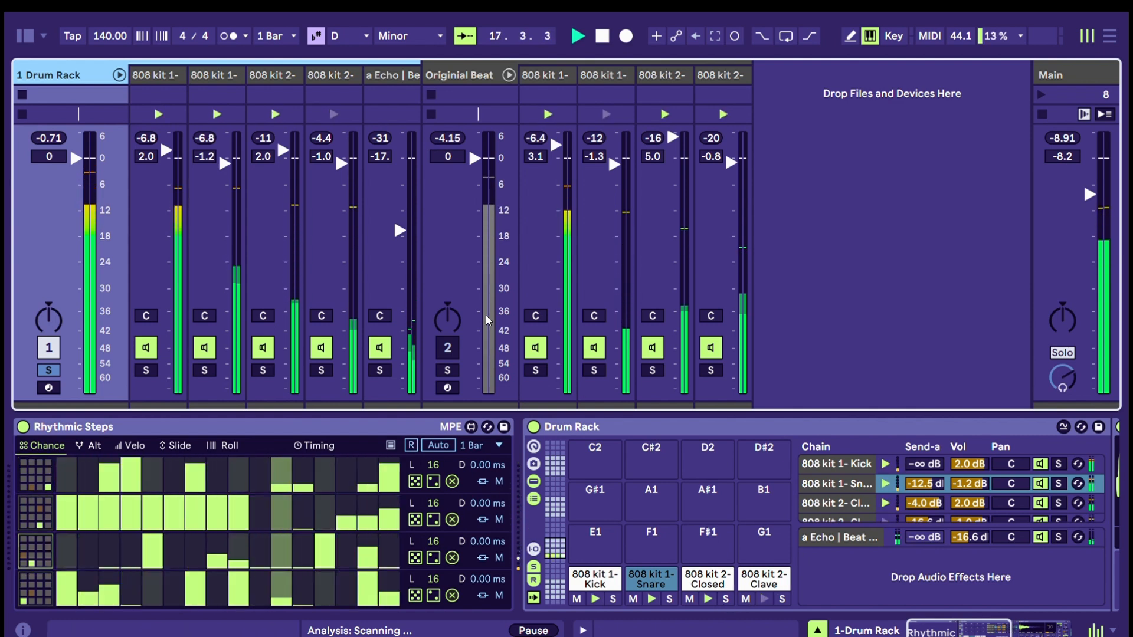
left_click(447, 370)
left_click(442, 97)
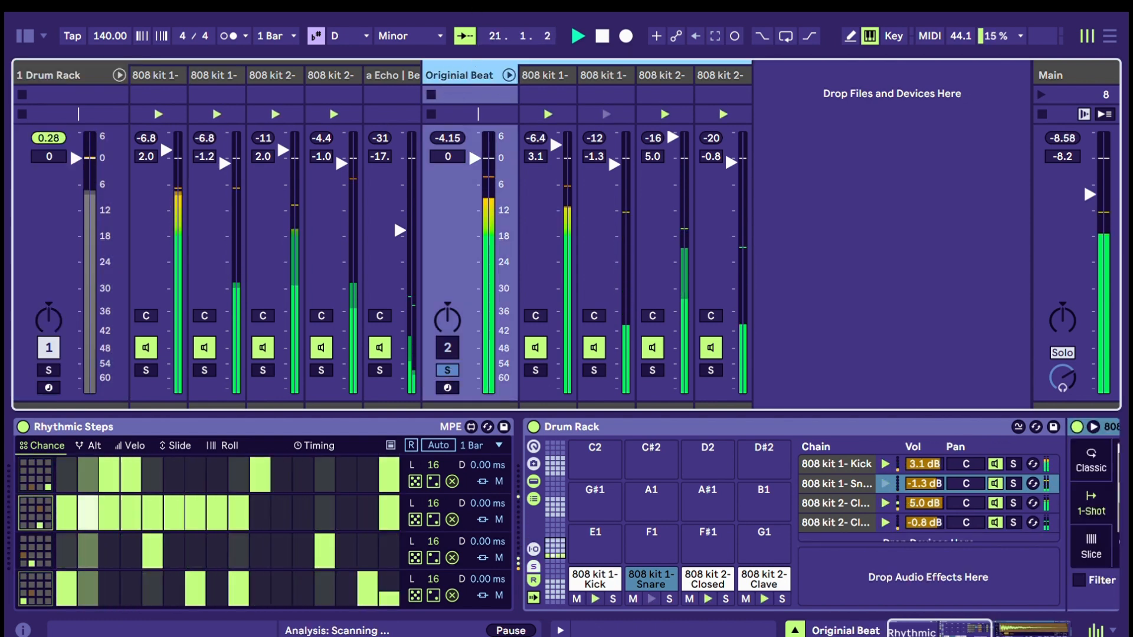
left_click(48, 370)
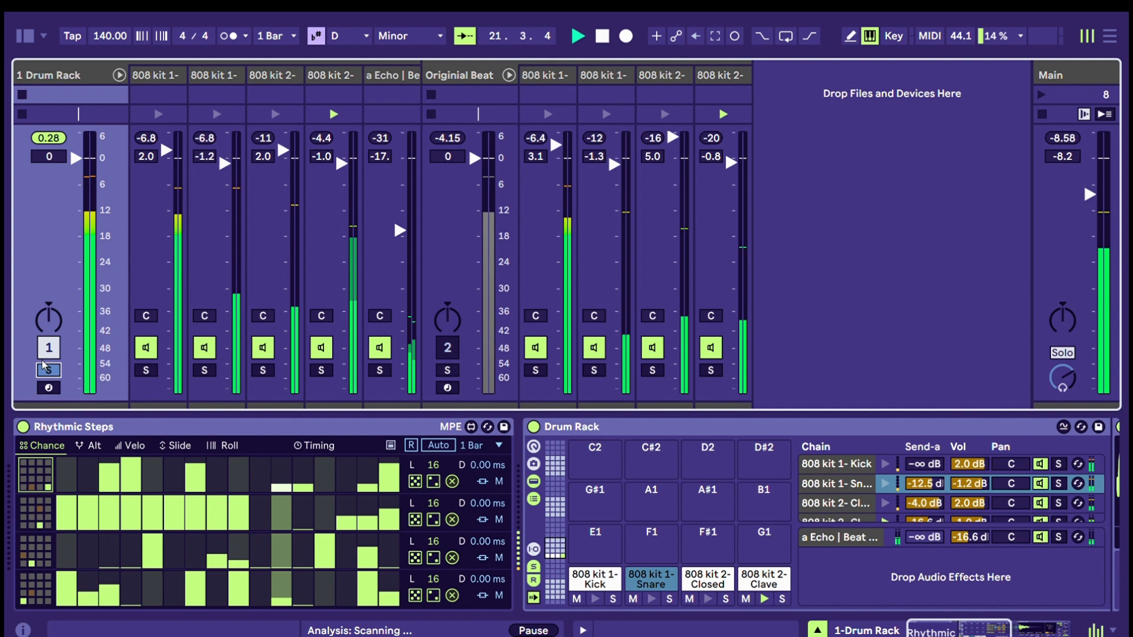
left_click(448, 369)
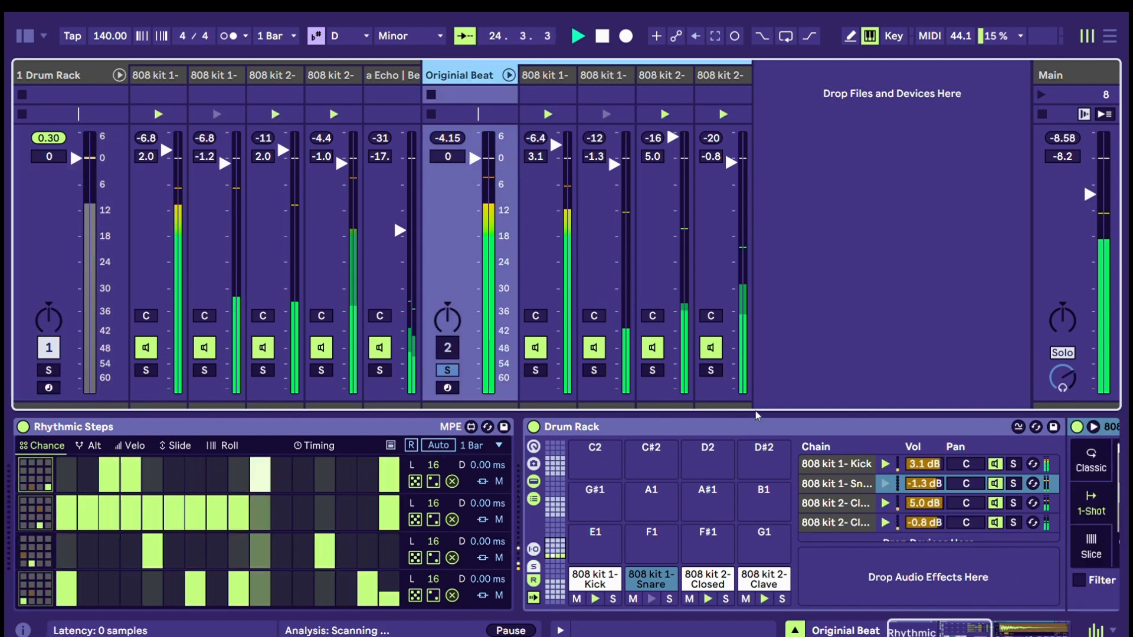
- Audition the Kick, Snare, Closed and Clave chains of Original Beat individually, then solo the whole track
left_click(535, 370)
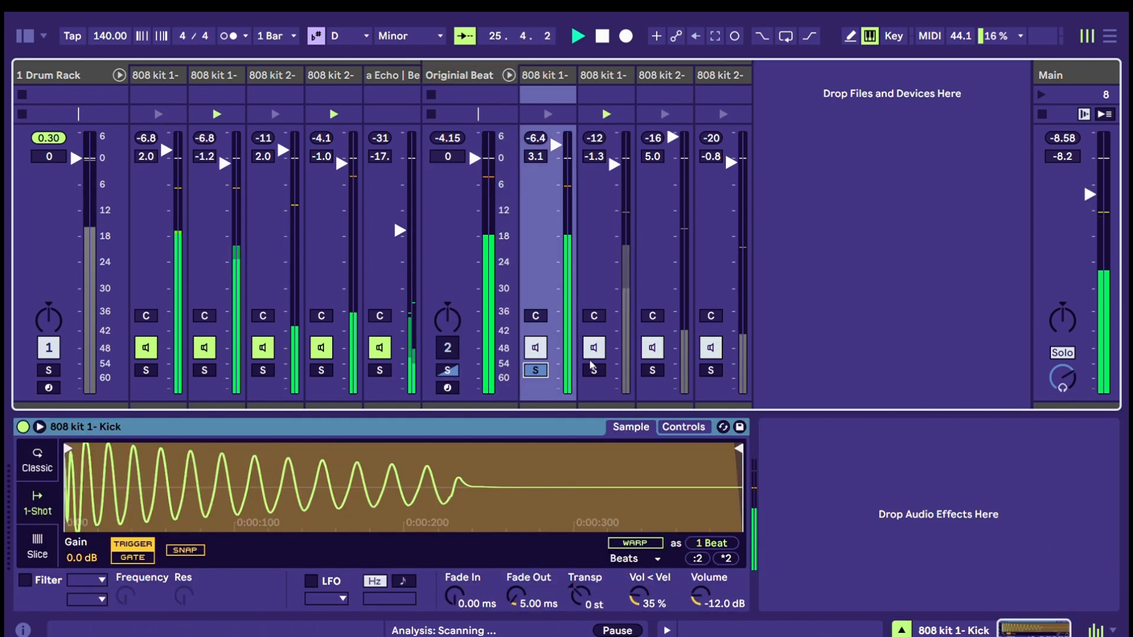
left_click(593, 369)
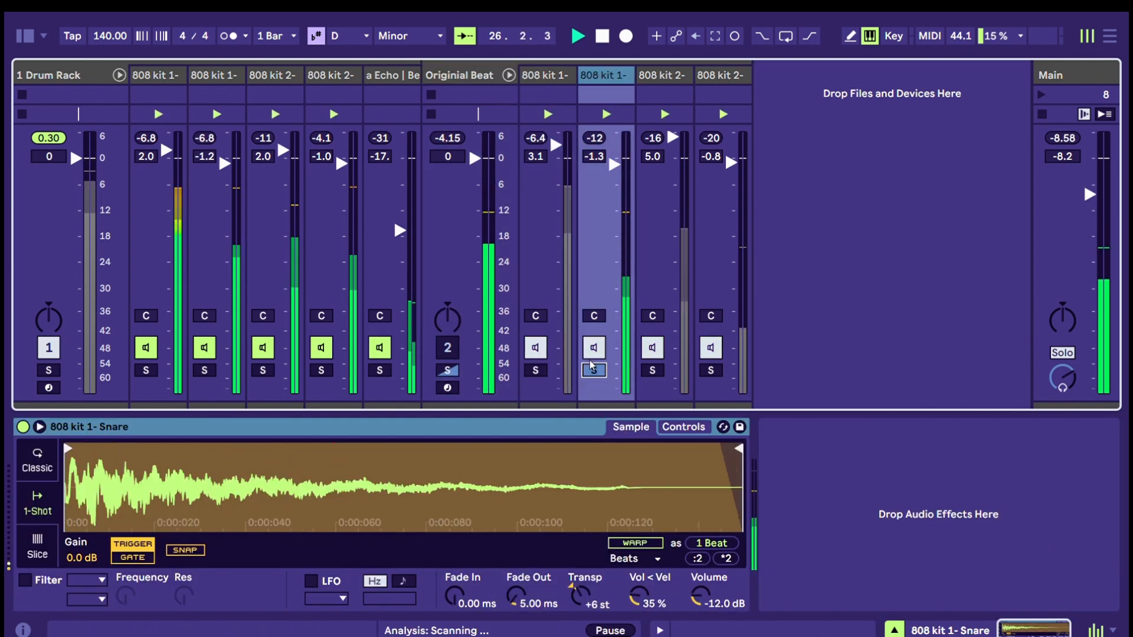
left_click(652, 369)
left_click(711, 370)
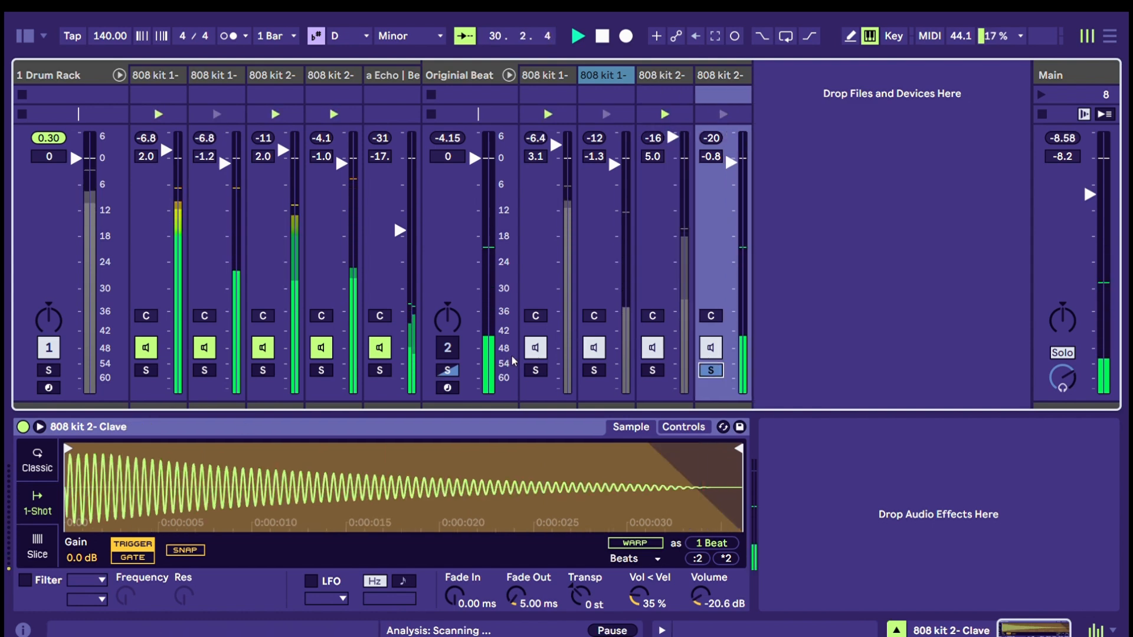
left_click(448, 370)
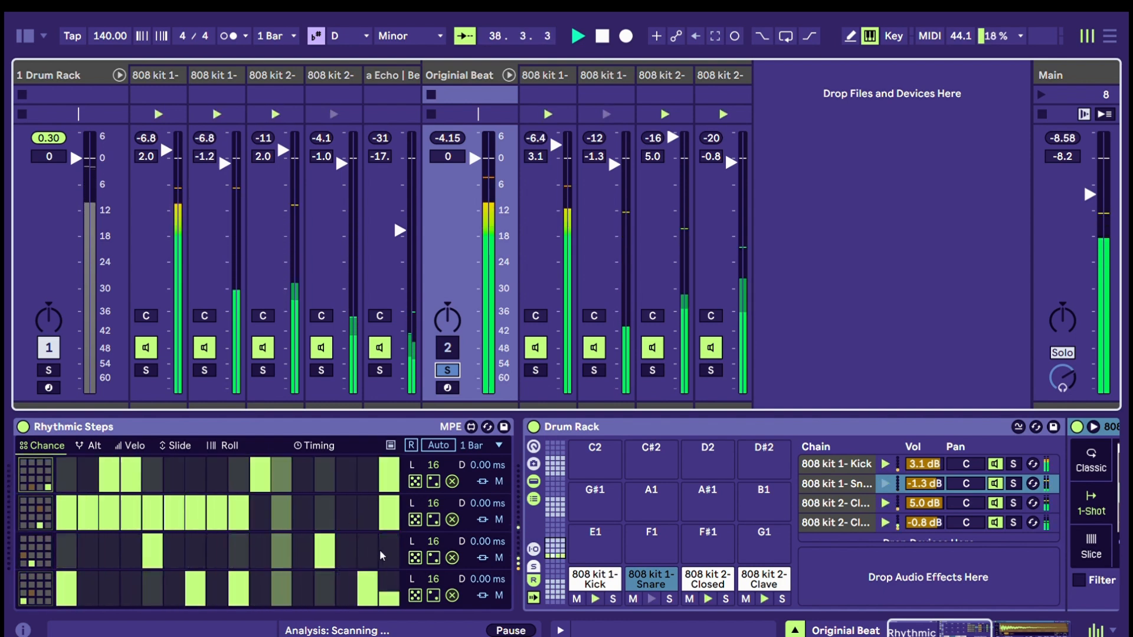
- Add steps 12 to 15 to the first Chance row in Rhythmic Steps and lower their chance to about a third
left_click(327, 460)
left_click(348, 459)
left_click(303, 466)
left_click(370, 465)
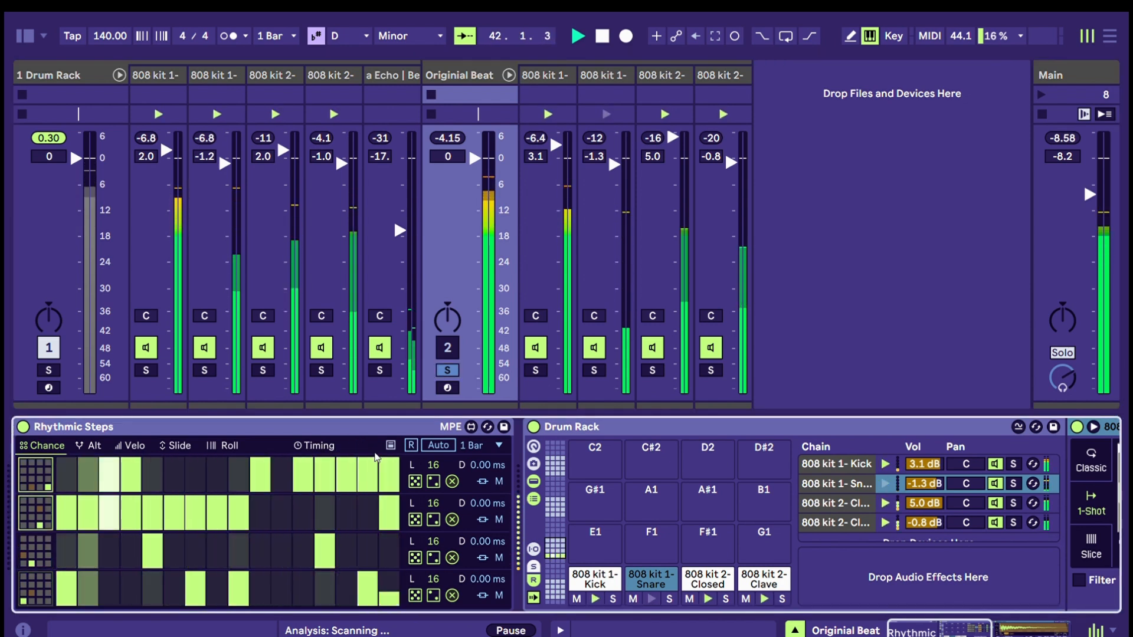
left_click(371, 468)
left_click(345, 465)
left_click(326, 465)
left_click(307, 464)
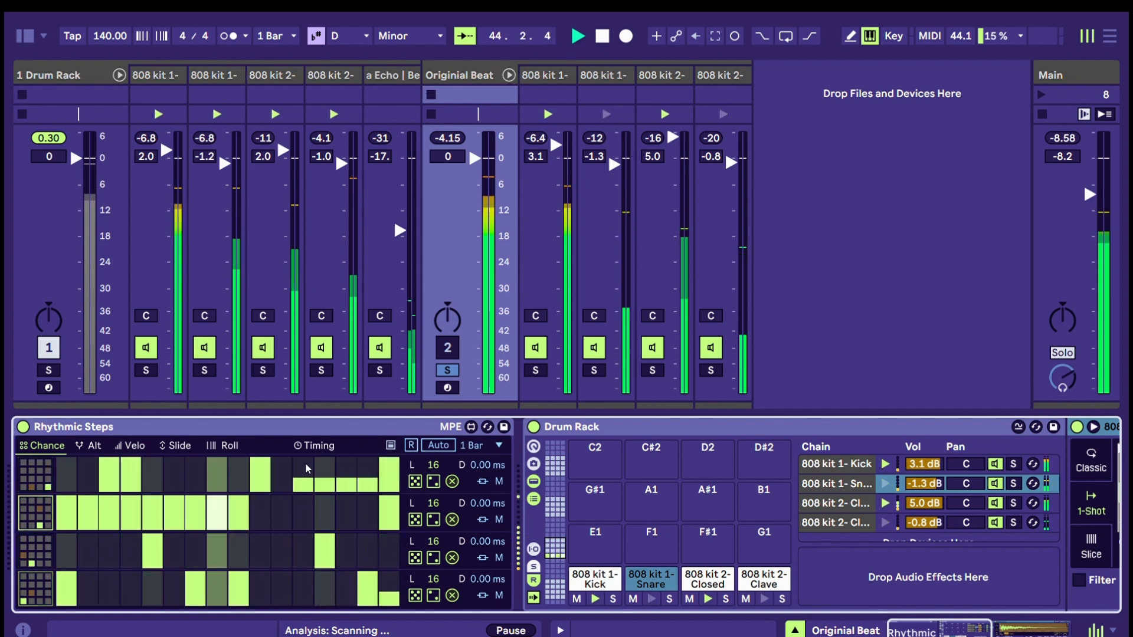
- Try varied chance levels on steps 12 to 15 of the first row in Rhythmic Steps
double_click(305, 464)
double_click(325, 464)
left_click(351, 464)
left_click(350, 464)
left_click(367, 464)
left_click(368, 468)
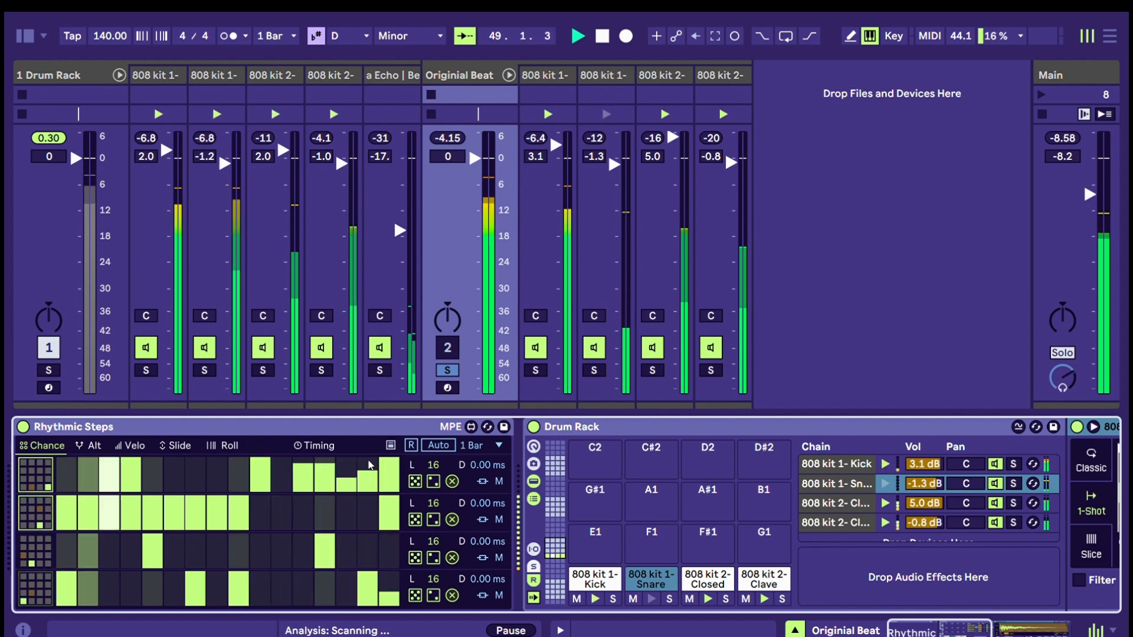
left_click_drag(372, 468, 295, 482)
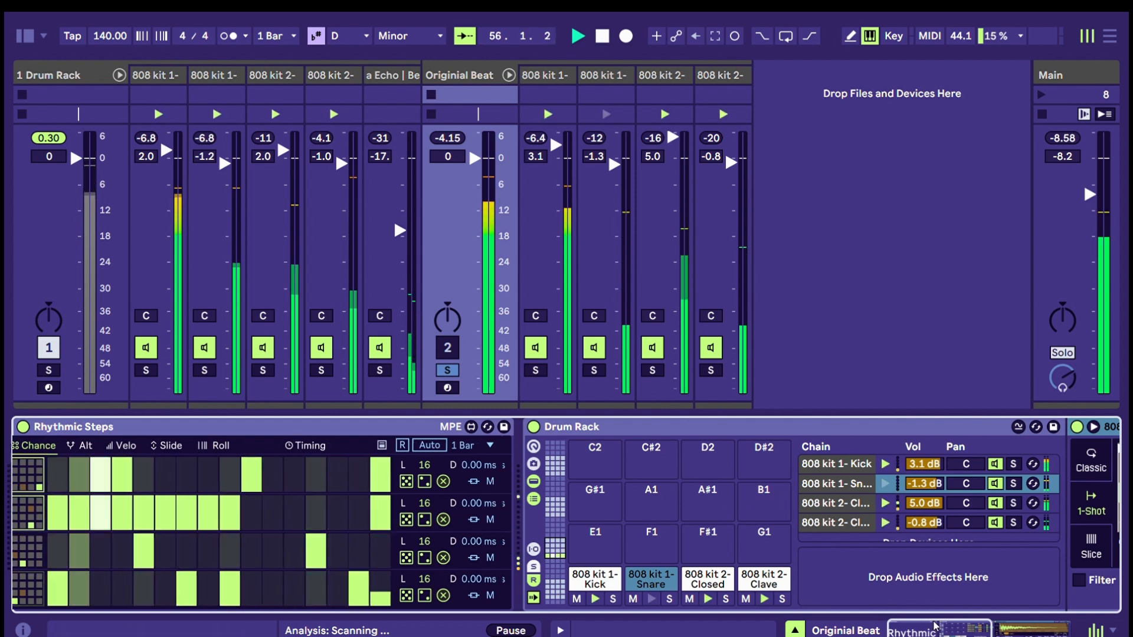
- Solo each of the four Original Beat drum chains again in order, and return to soloing the full beat
left_click_drag(934, 625, 854, 630)
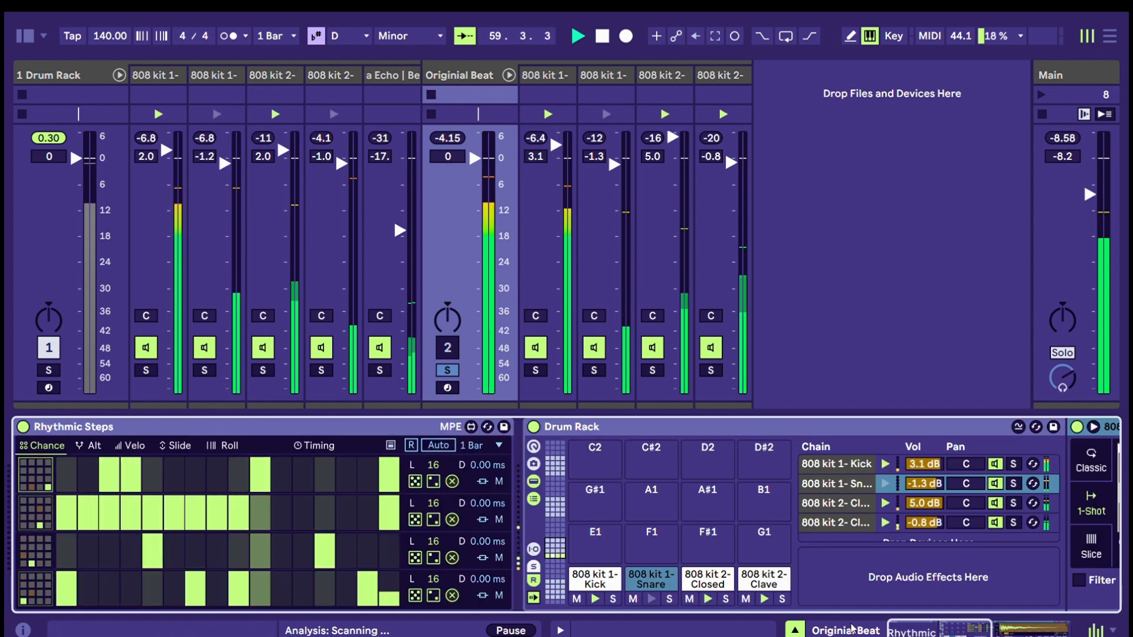
left_click(536, 370)
left_click(594, 370)
left_click(652, 370)
left_click(696, 366)
left_click(702, 367)
left_click(448, 370)
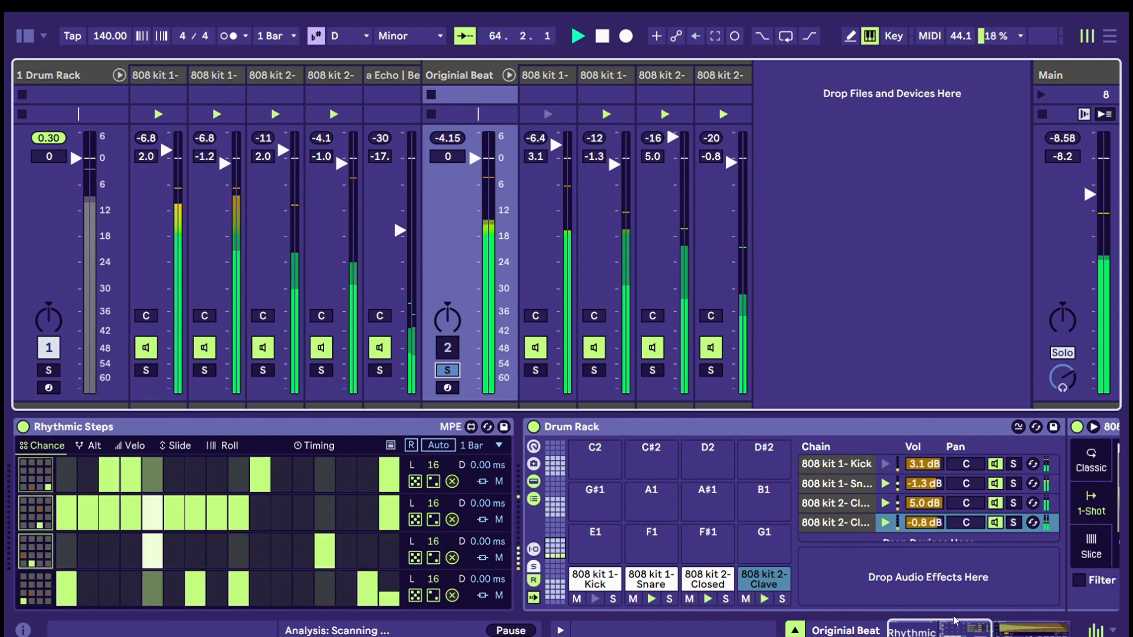
- Compare Original Beat's Clave sampler with the Drum Sampler and Echo devices on the Drum Rack track's Clave chain
left_click(1008, 628)
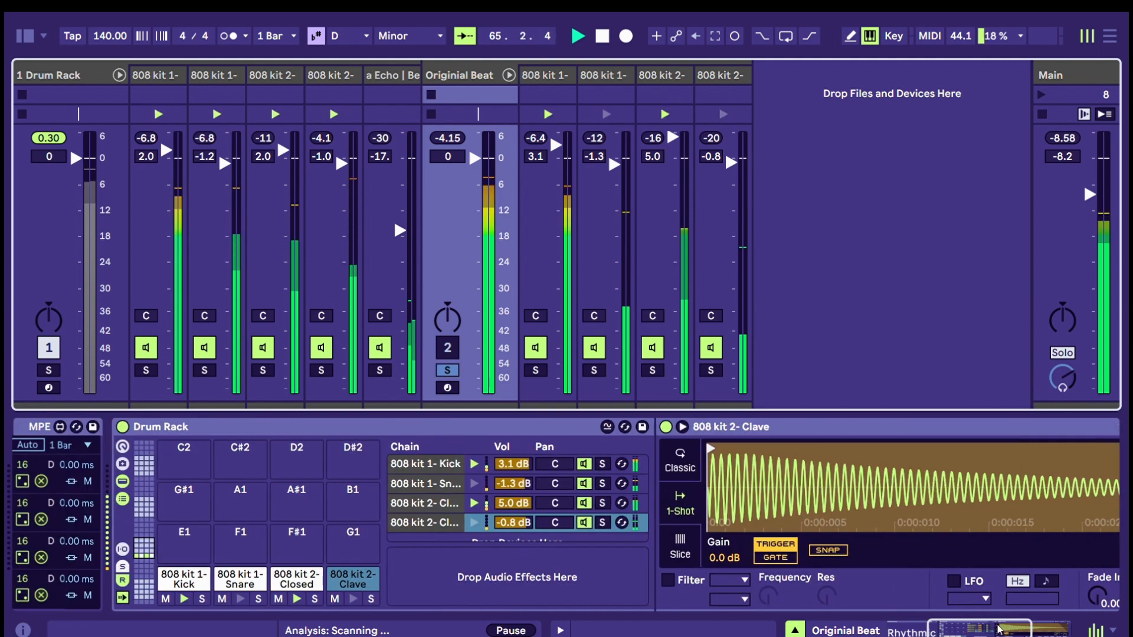
left_click(527, 420)
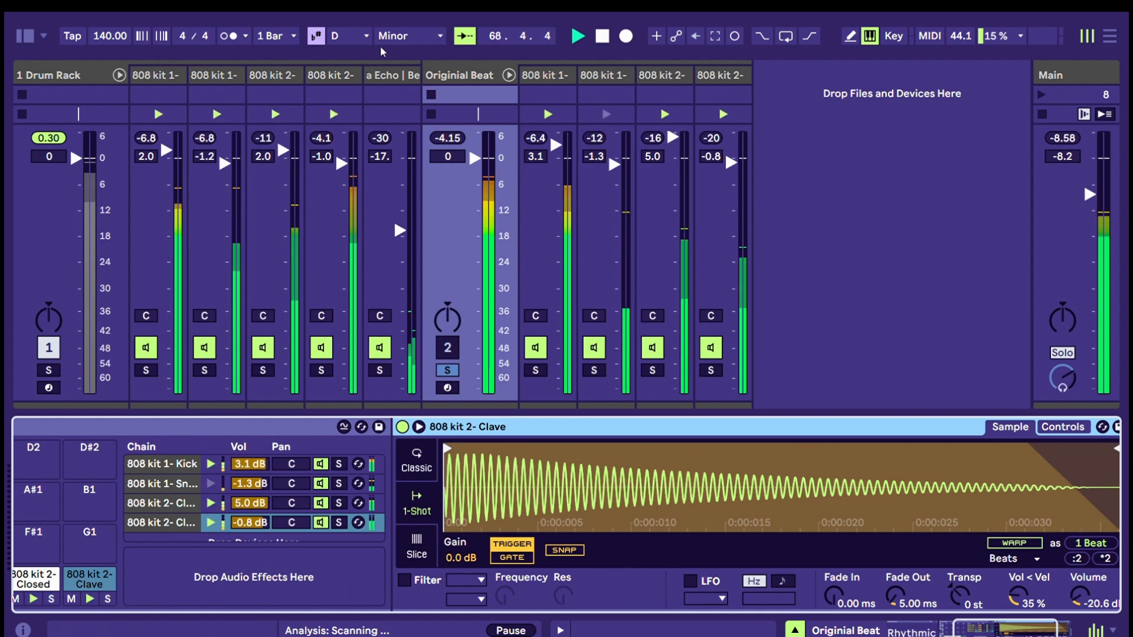
left_click(341, 71)
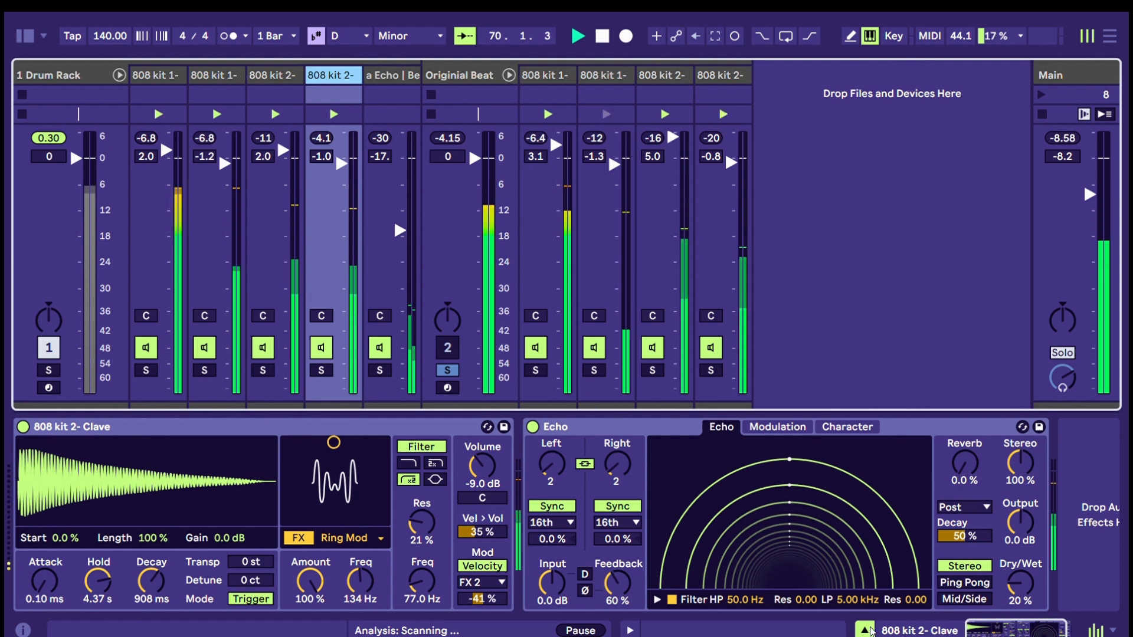
left_click(918, 624)
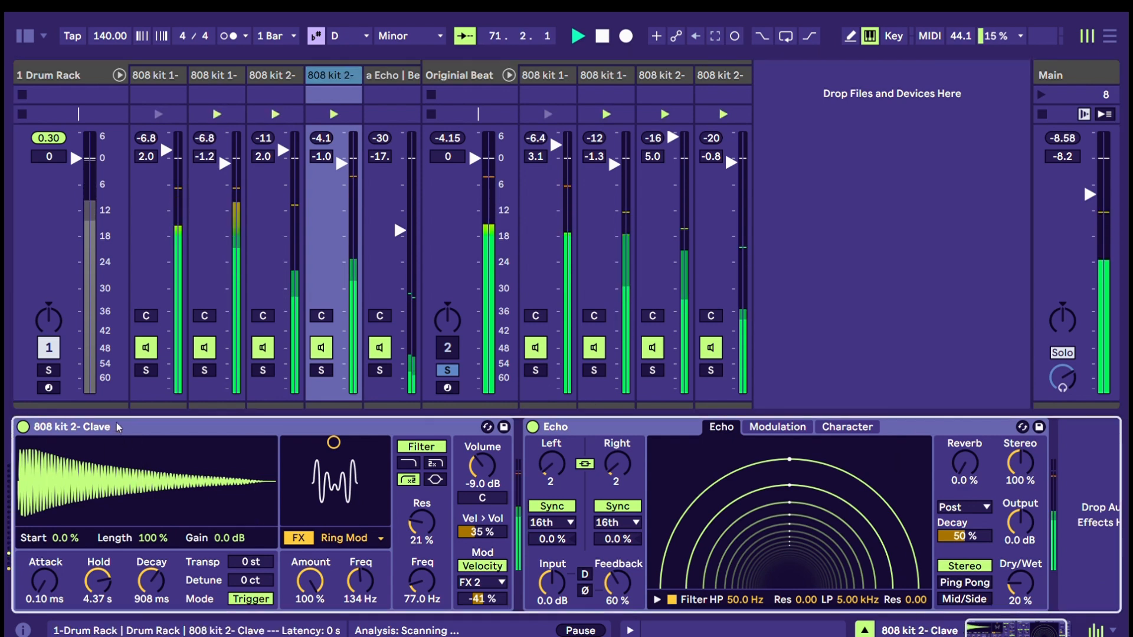
left_click(144, 427)
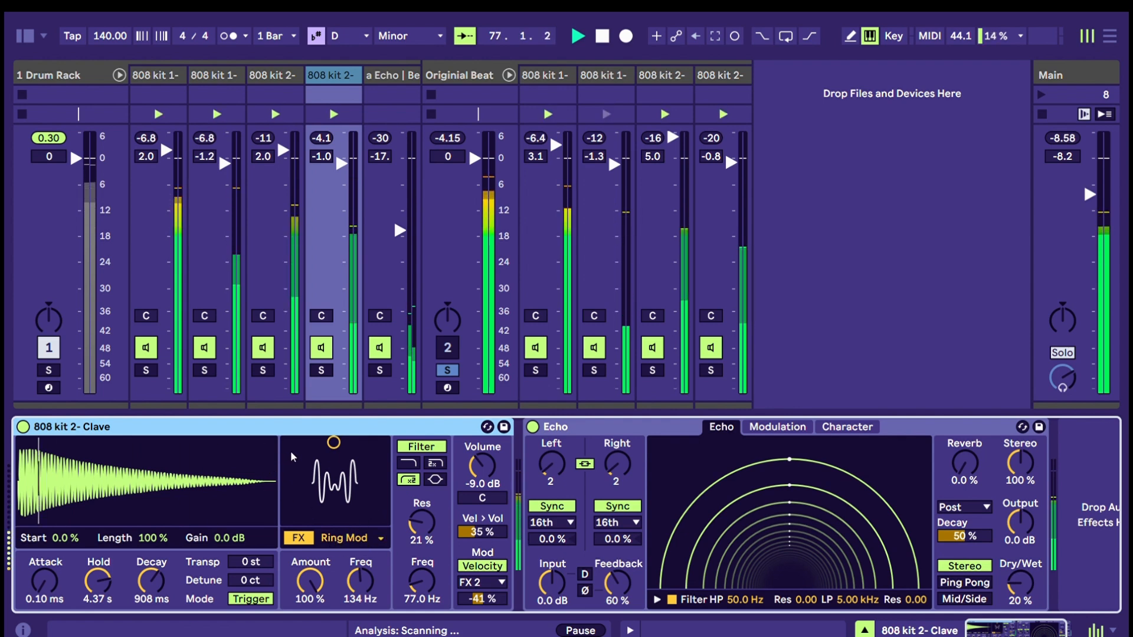
- Solo the Clave chain of Original Beat and display its Simpler device
left_click(711, 370)
left_click(719, 92)
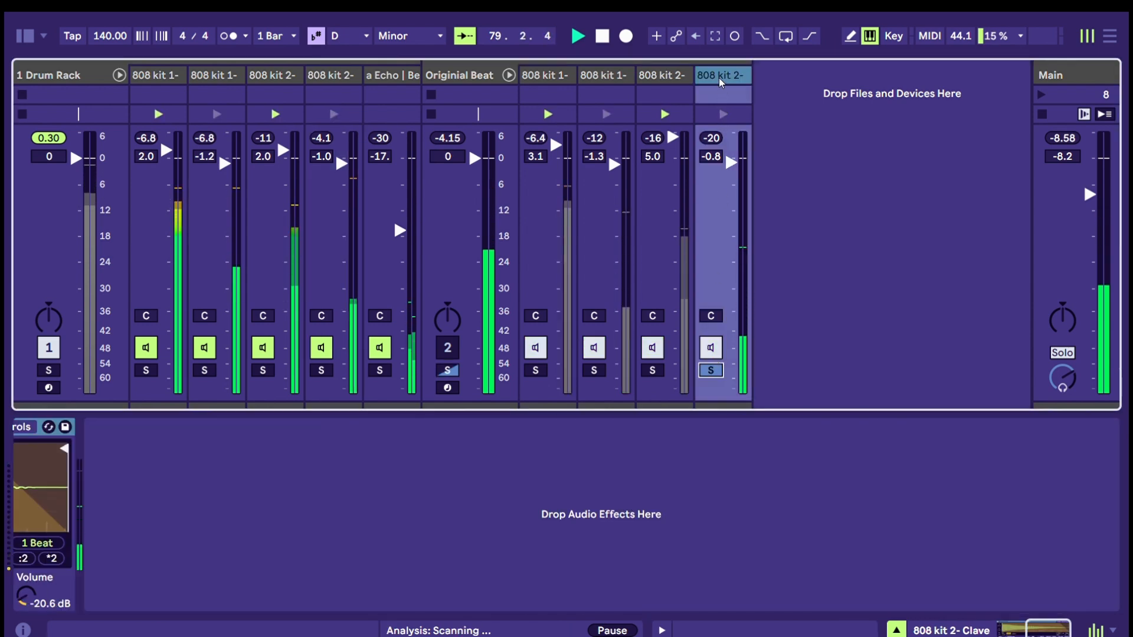
left_click_drag(1033, 633, 936, 617)
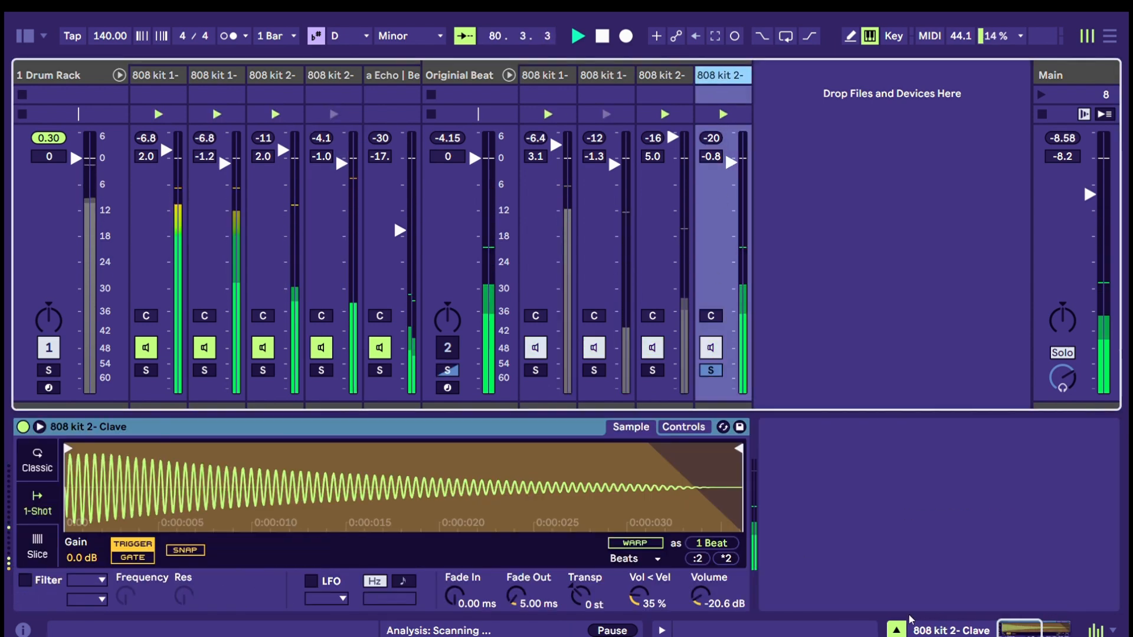
- Try converting the Clave's Simpler to Sampler and then to Drum Sampler, undoing each conversion
left_click(213, 430)
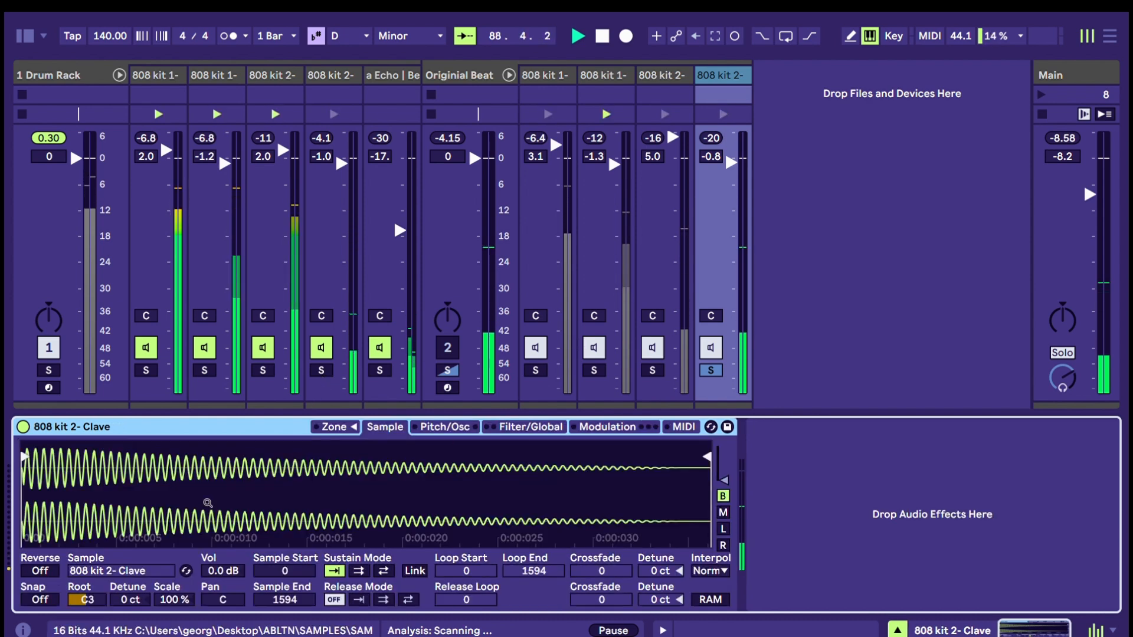
key("ctrl+z")
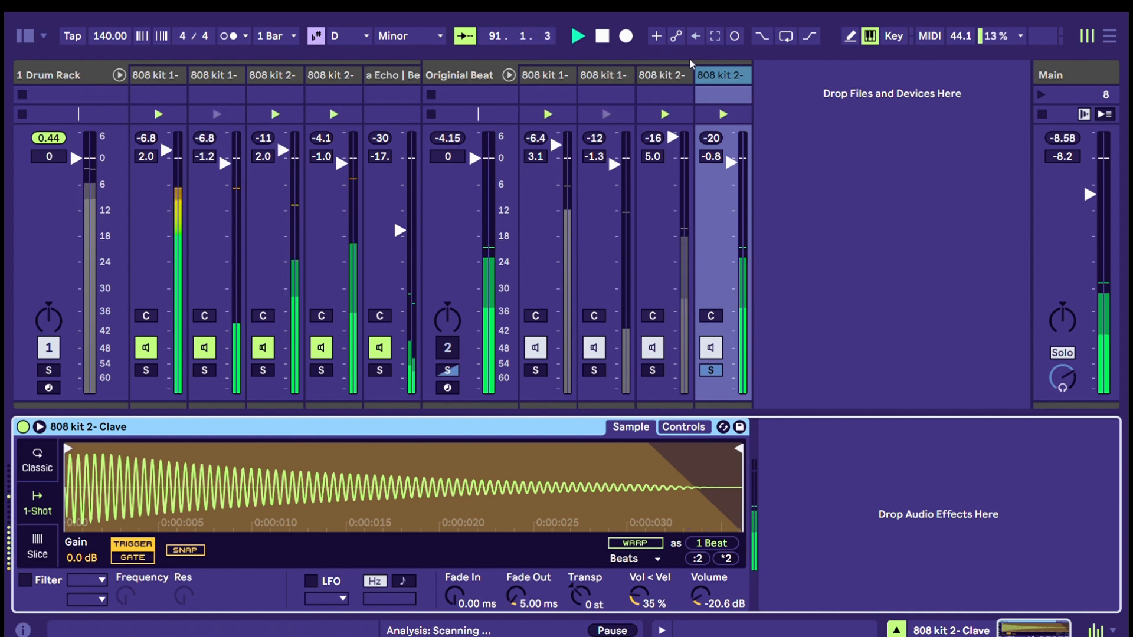
key("ctrl+y")
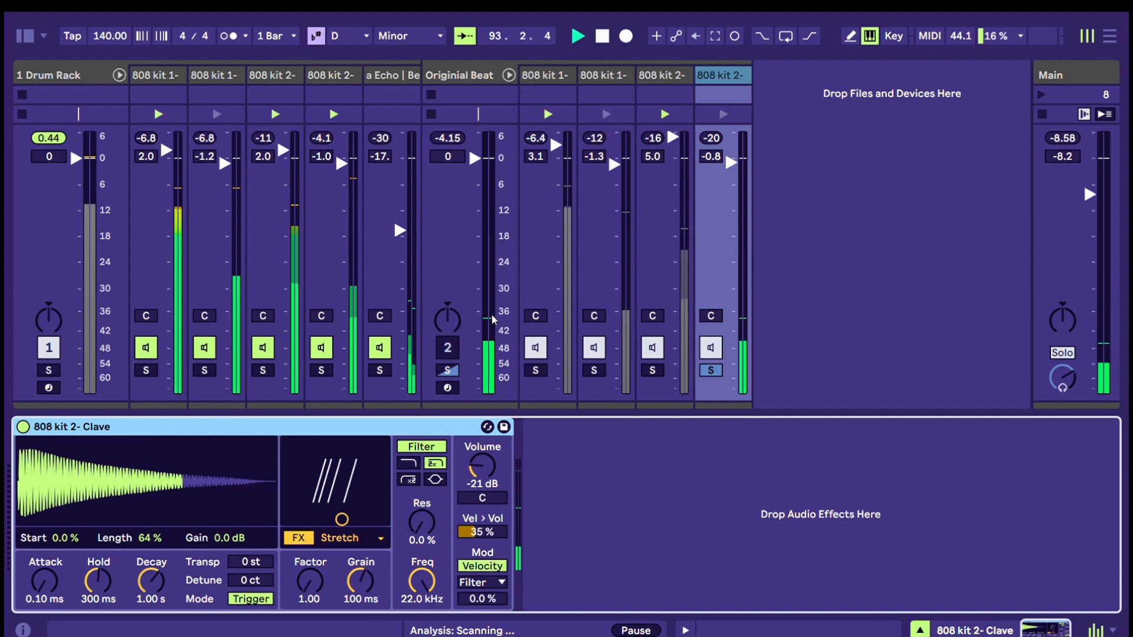
key("ctrl+z")
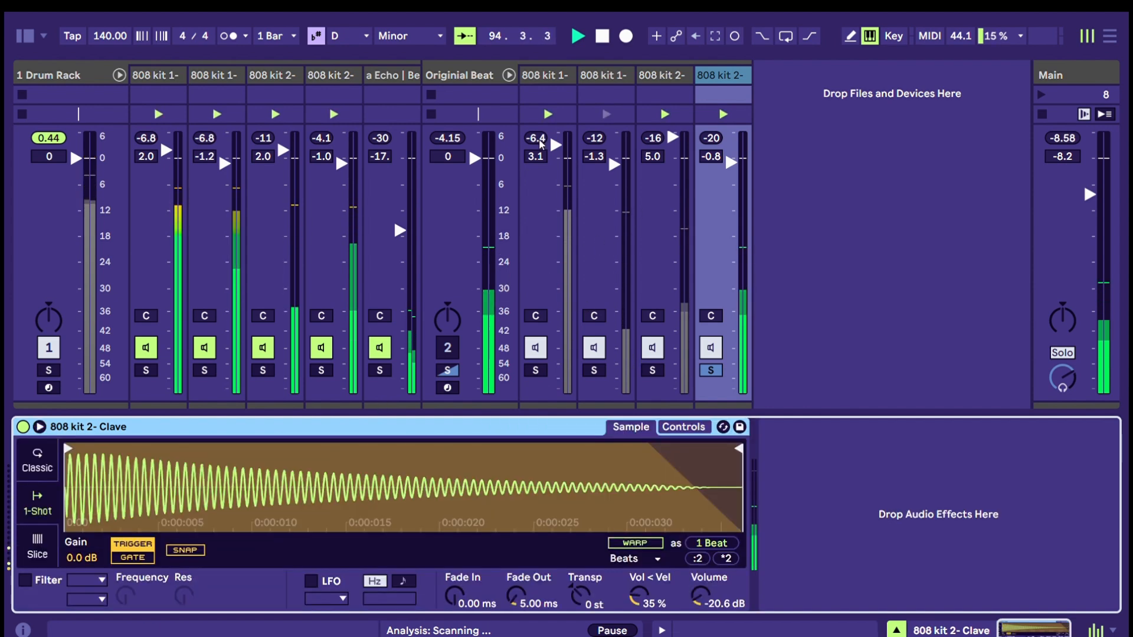
- Review the instruments on Original Beat's drum chains, going through them from Kick to Clave
left_click(649, 69)
left_click(603, 70)
left_click(560, 69)
key("Right")
key("Right")
key("Right")
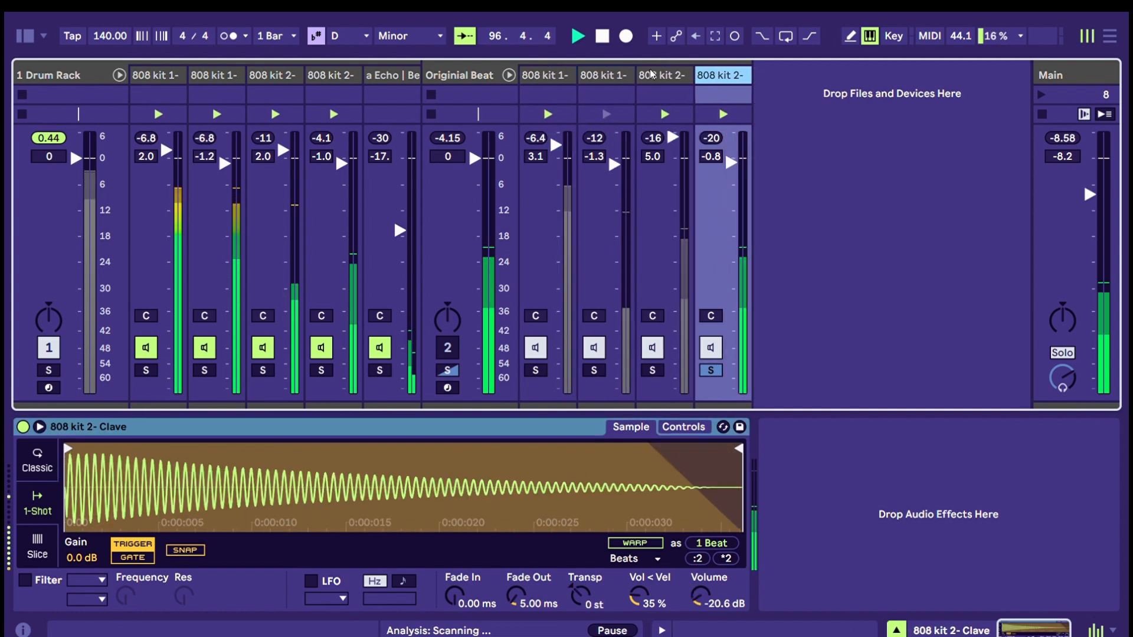
left_click(569, 73)
key("Right")
key("Right")
key("Right")
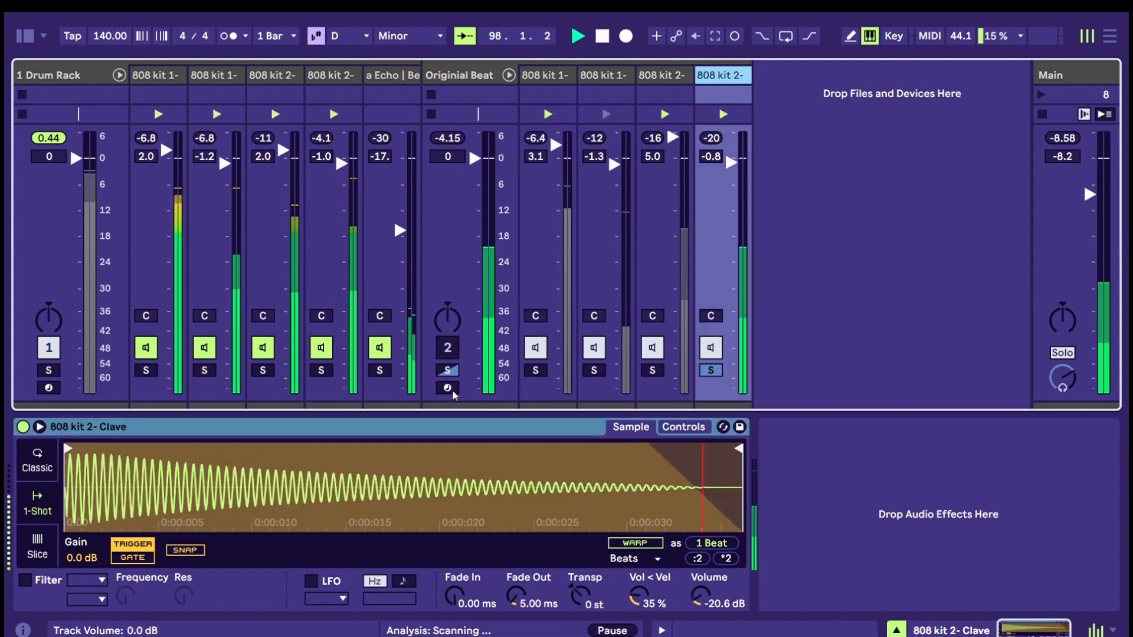
- Convert the Original Beat Clave's Simpler to Drum Sampler and set the sample length to 48%
left_click(426, 419)
key("shift+Tab")
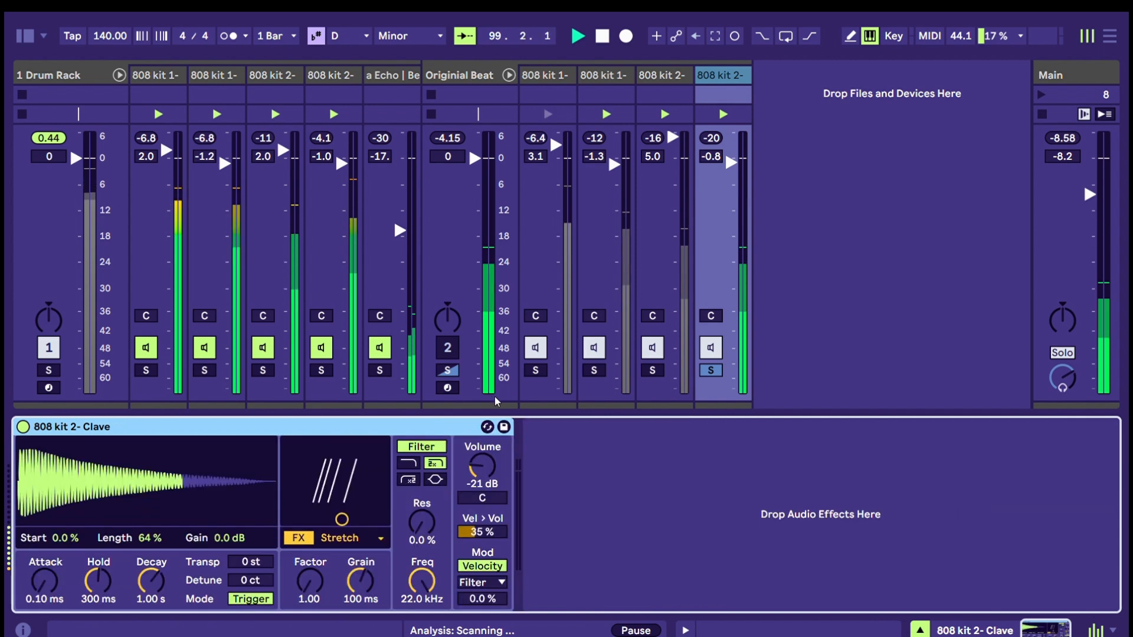
left_click_drag(150, 537, 150, 545)
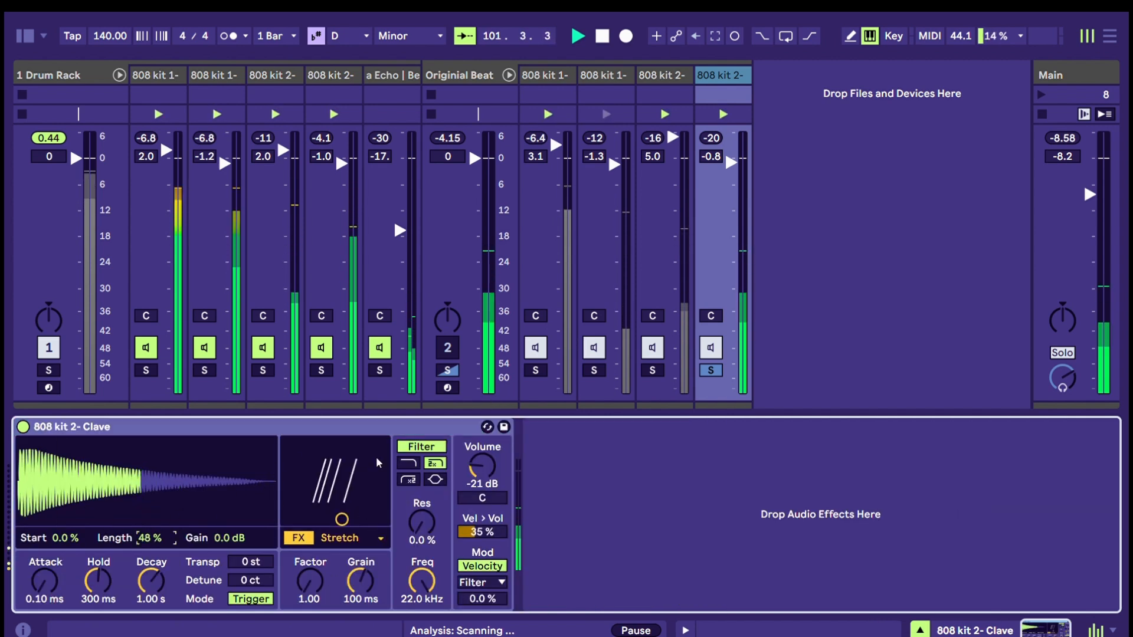
- Set the Clave's sample length to 100% and its Stretch effect to factor 3.84 with a 45.0 ms grain
left_click_drag(332, 487, 355, 464)
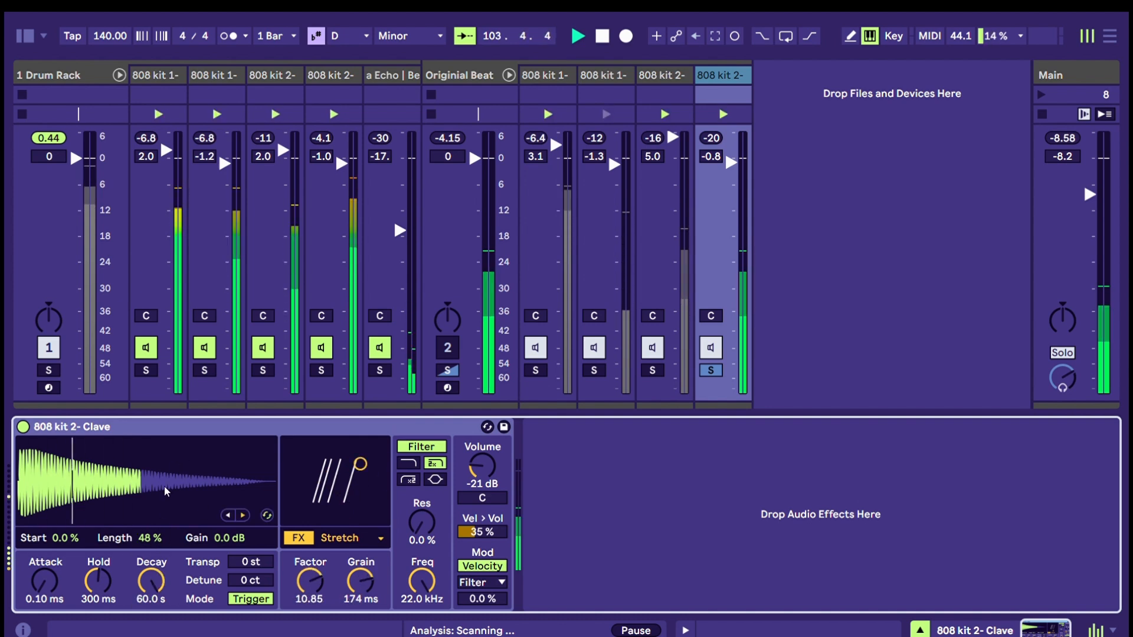
left_click_drag(153, 539, 152, 502)
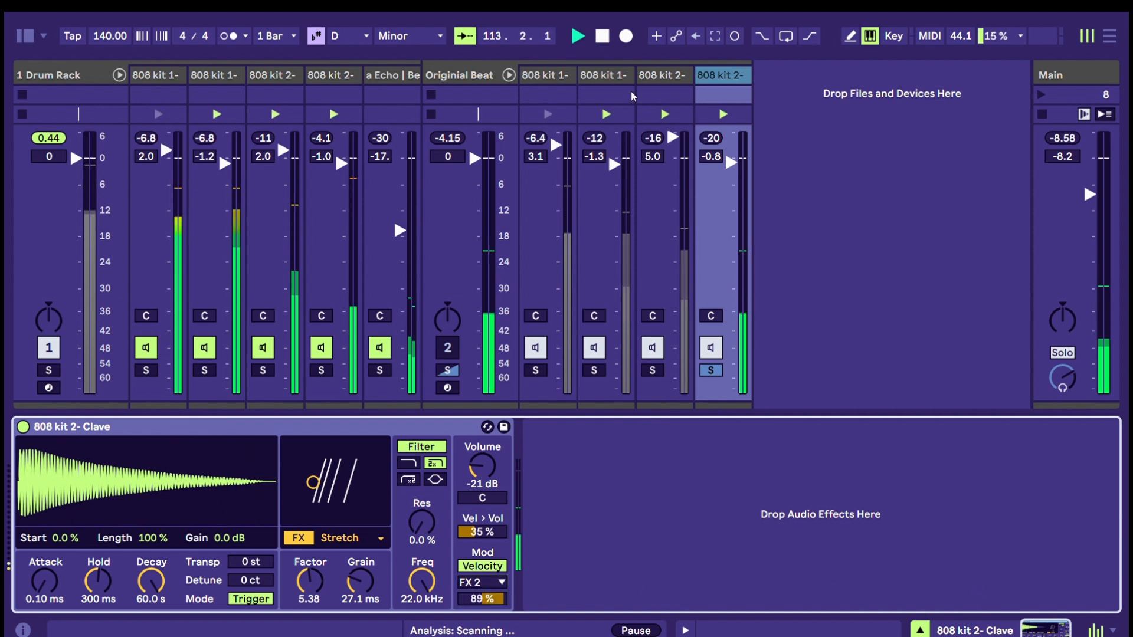
left_click_drag(314, 483, 347, 458)
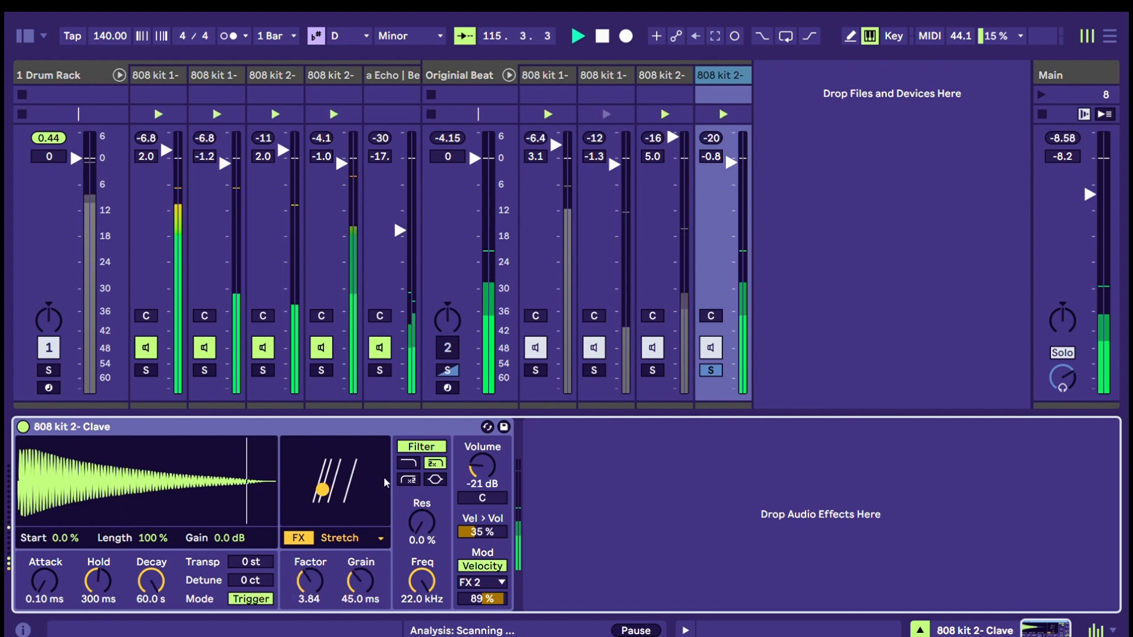
- Vary the velocities of the opening steps in the first row of Original Beat's Rhythmic Steps
left_click(484, 71)
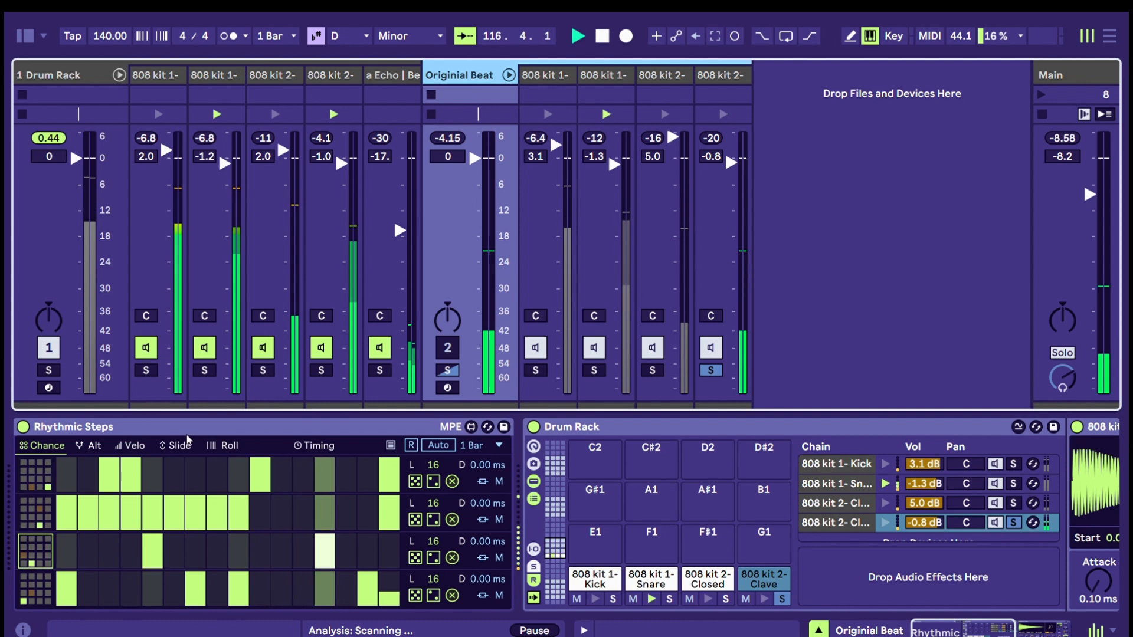
left_click(131, 446)
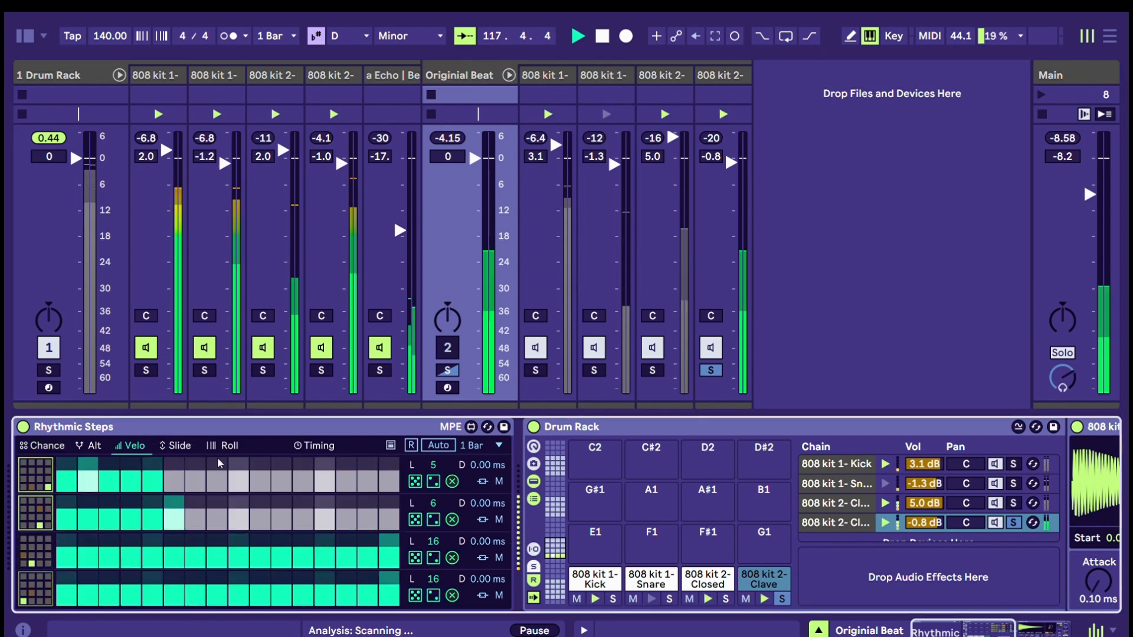
mouse_move(68, 484)
left_mouse_down()
mouse_move(145, 460)
mouse_move(150, 477)
mouse_move(131, 457)
mouse_move(109, 477)
mouse_move(108, 462)
mouse_move(129, 471)
left_mouse_up()
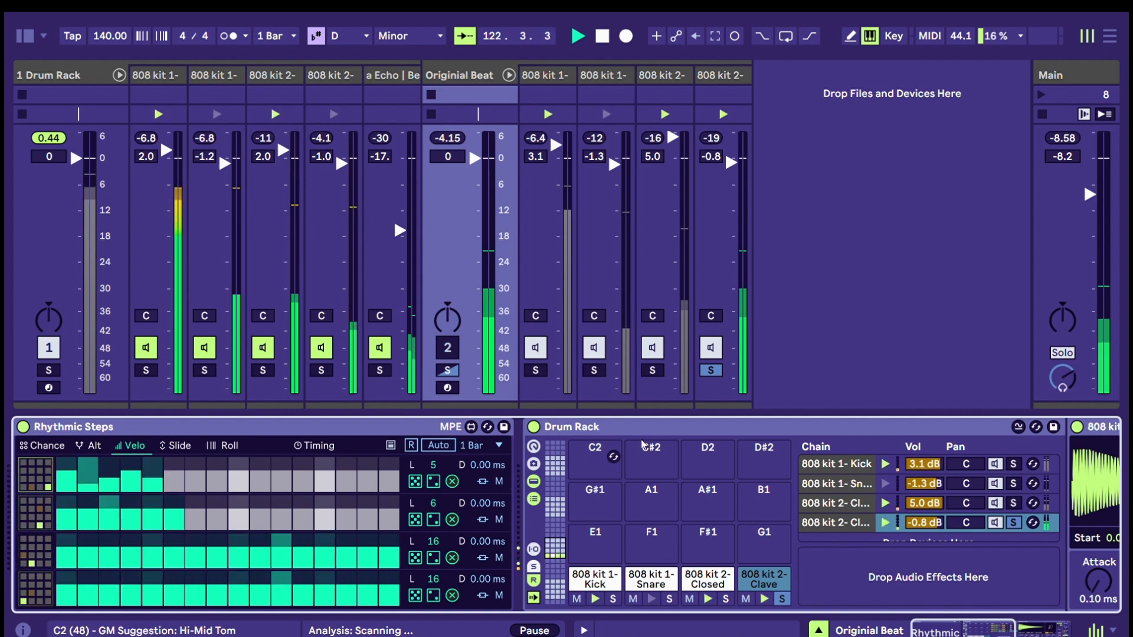
- Set the Original Beat Clave's velocity modulation of FX 2 to 100%, its Stretch factor to 7.91 and grain to 15.7 ms
left_click(710, 76)
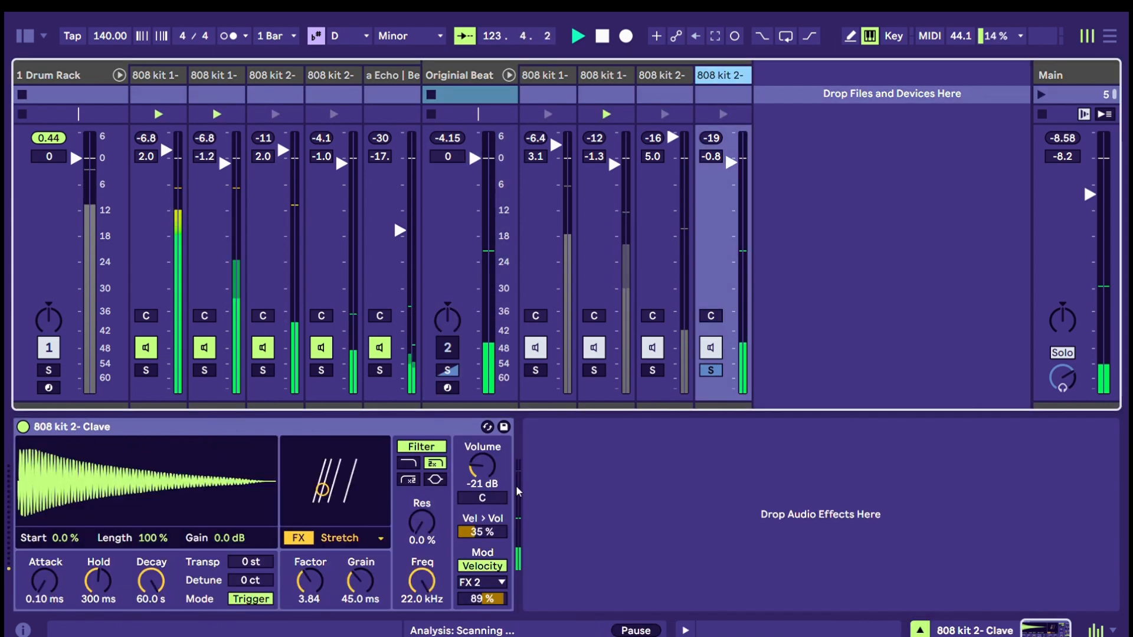
left_click_drag(488, 599, 488, 581)
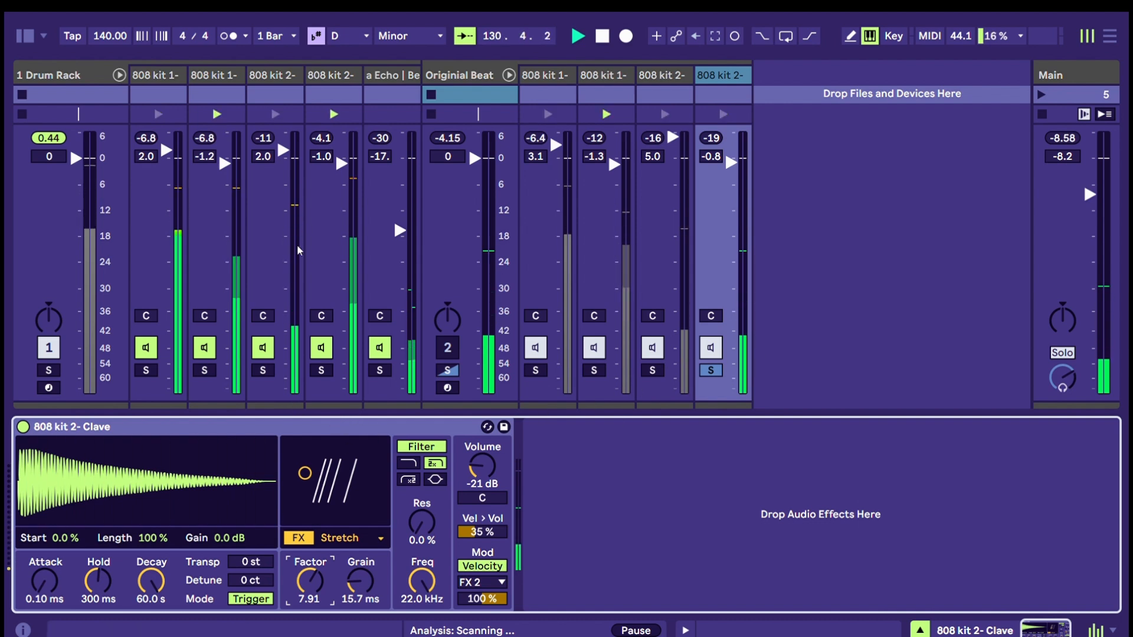
- Compare the step chances in the Rhythmic Steps of Original Beat and 1 Drum Rack
left_click(480, 61)
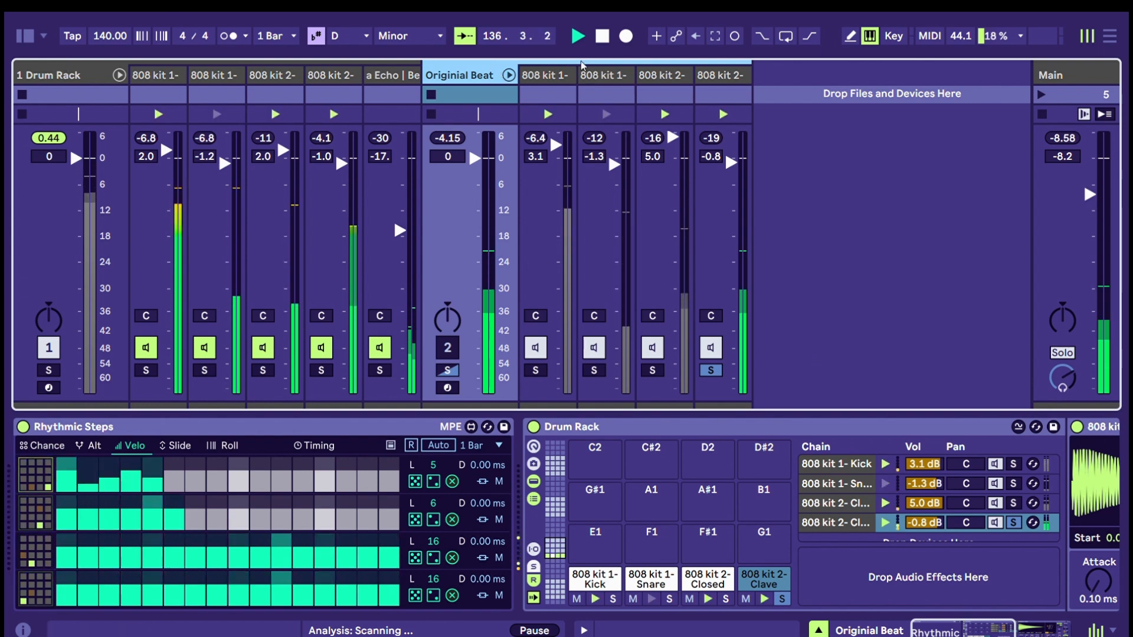
left_click(60, 446)
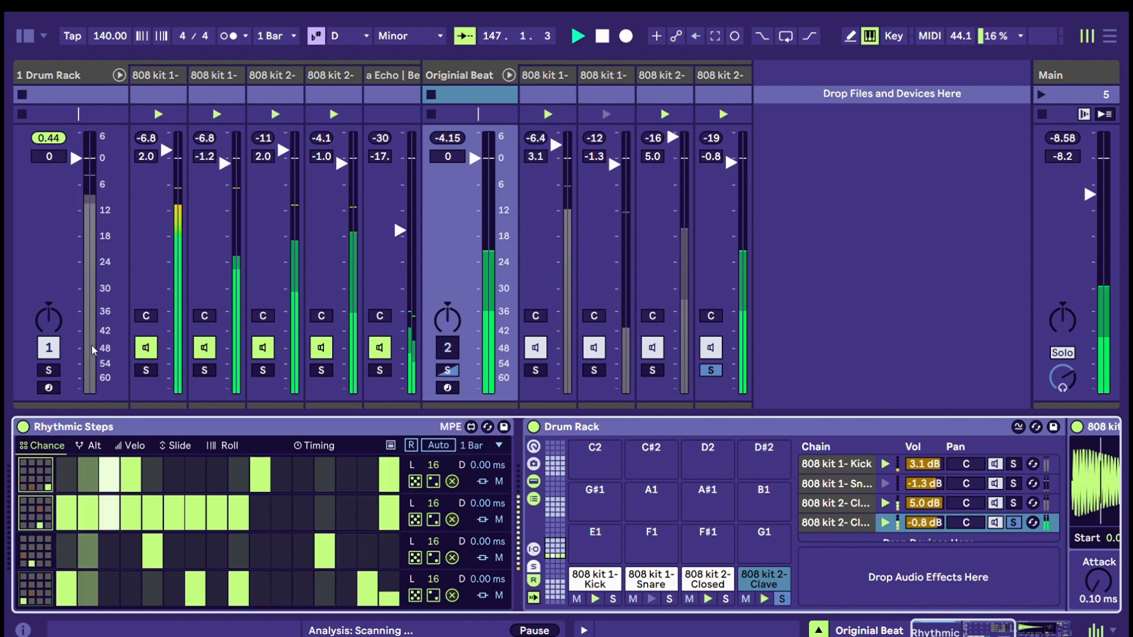
left_click(53, 74)
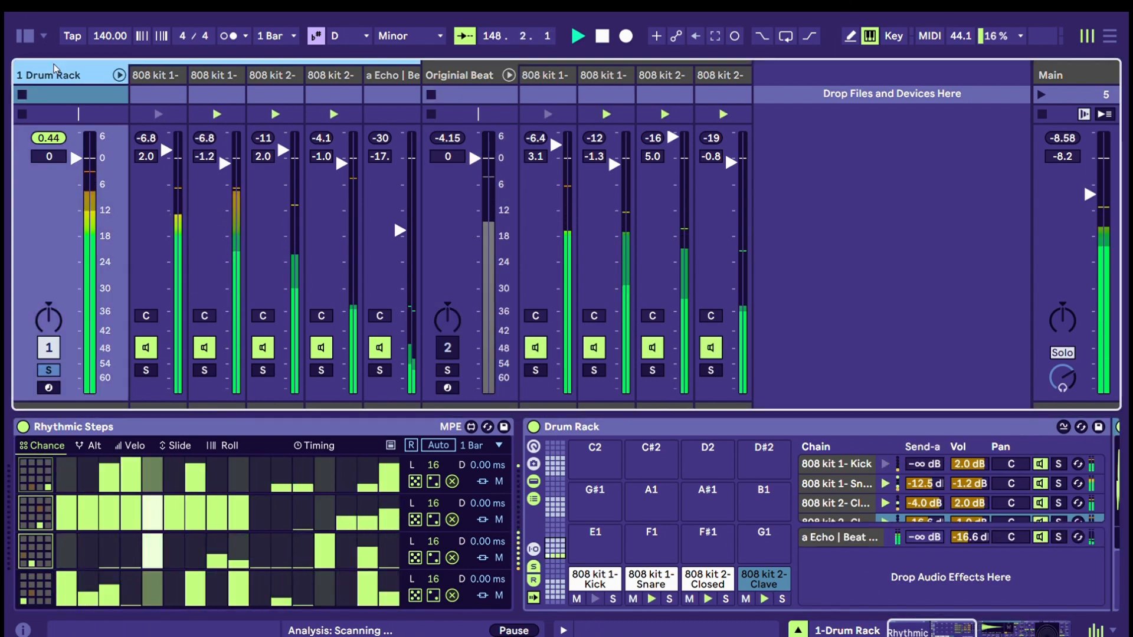
- Review the devices on 1 Drum Rack's chains, going from Kick to the Echo return and back to Closed Hat
left_click(162, 66)
left_click(216, 66)
left_click(272, 65)
left_click(348, 66)
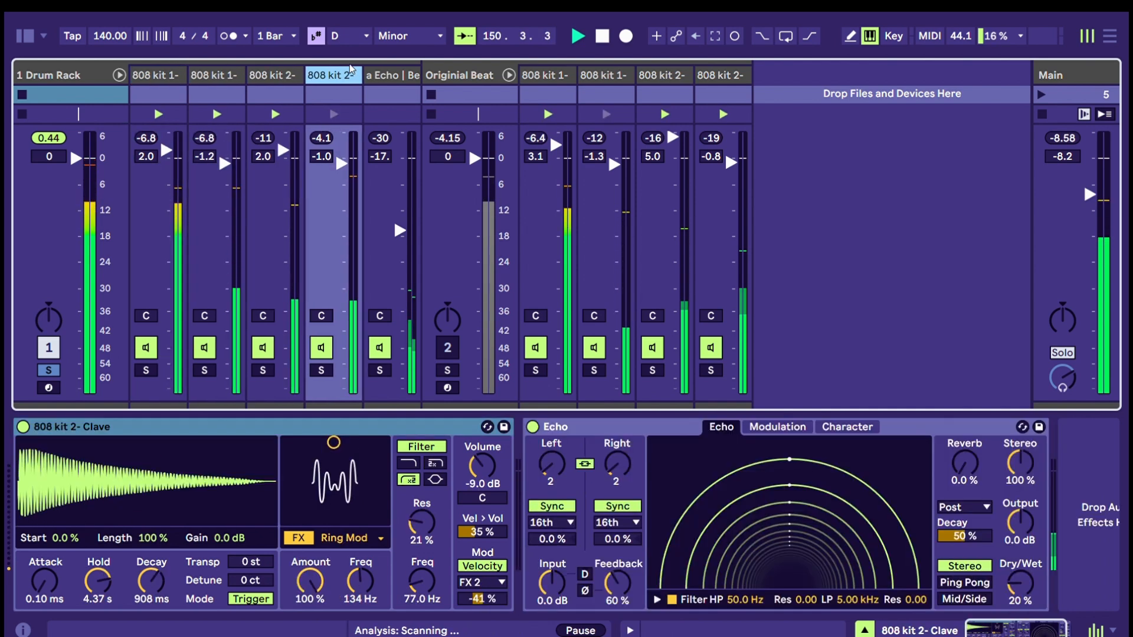
left_click(387, 67)
left_click(348, 66)
left_click(290, 65)
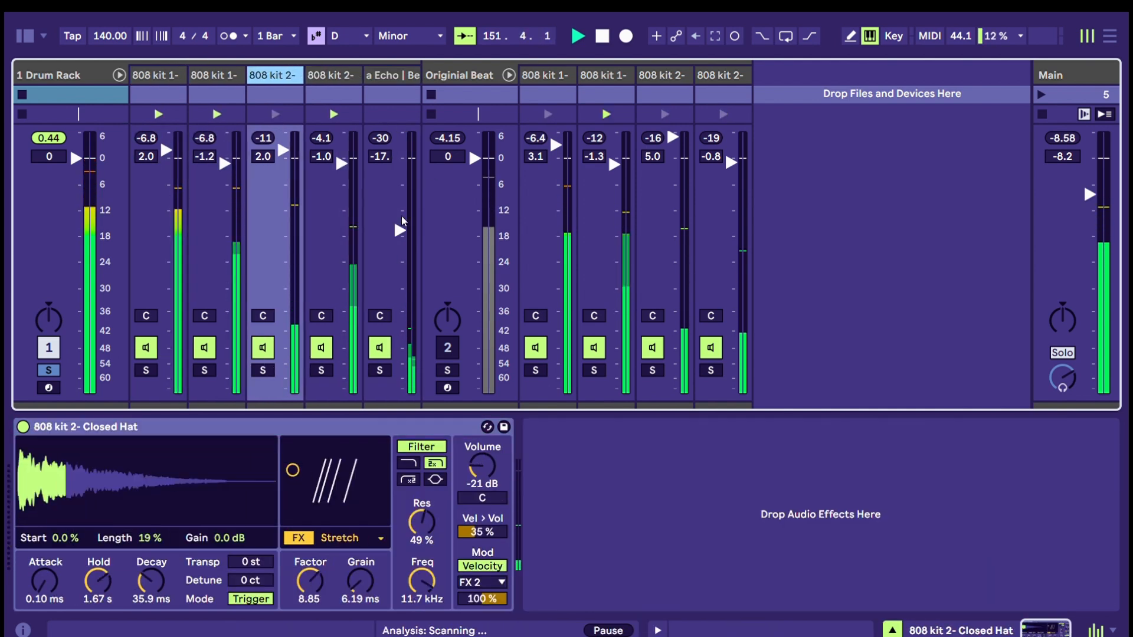
- Deactivate 1 Drum Rack's Echo return chain and solo its Kick chain
left_click(387, 339)
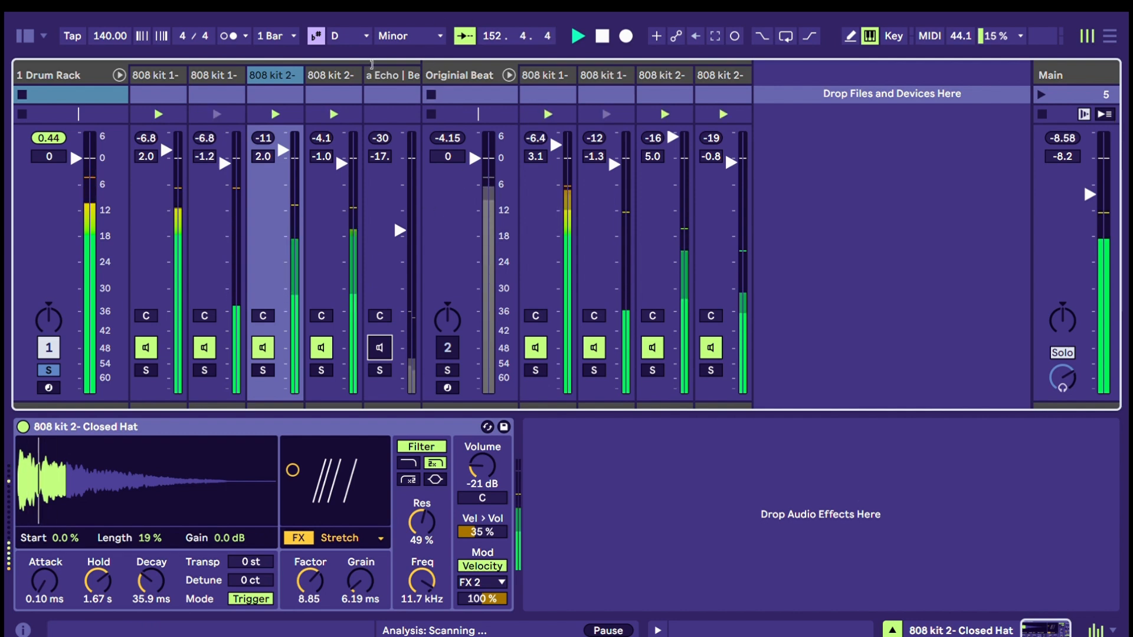
left_click(156, 71)
left_click(233, 63)
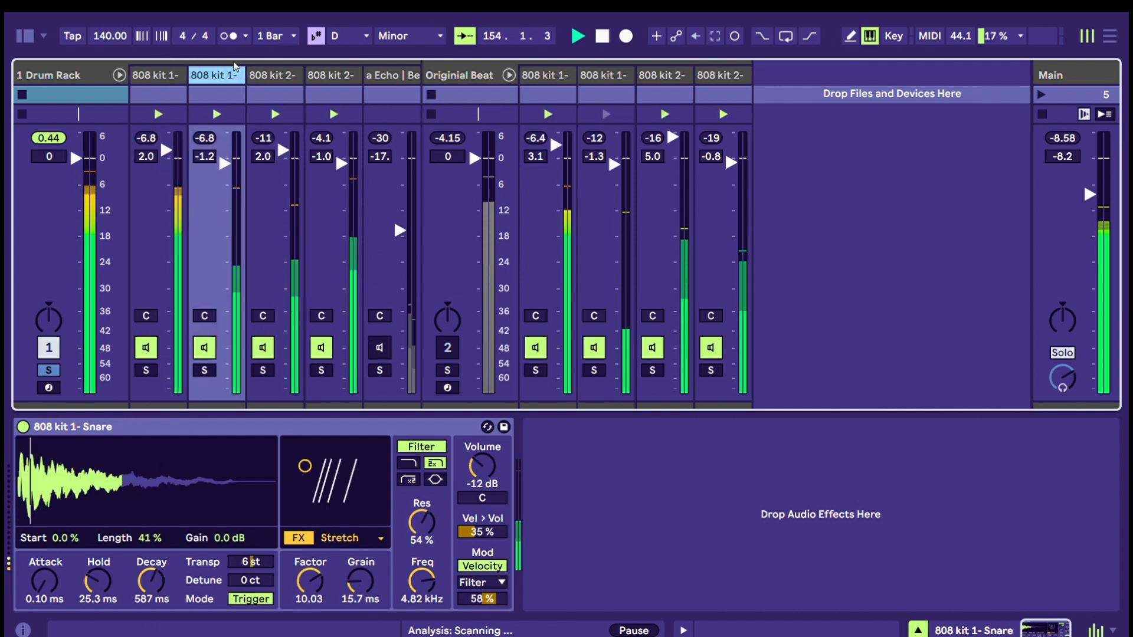
left_click(171, 63)
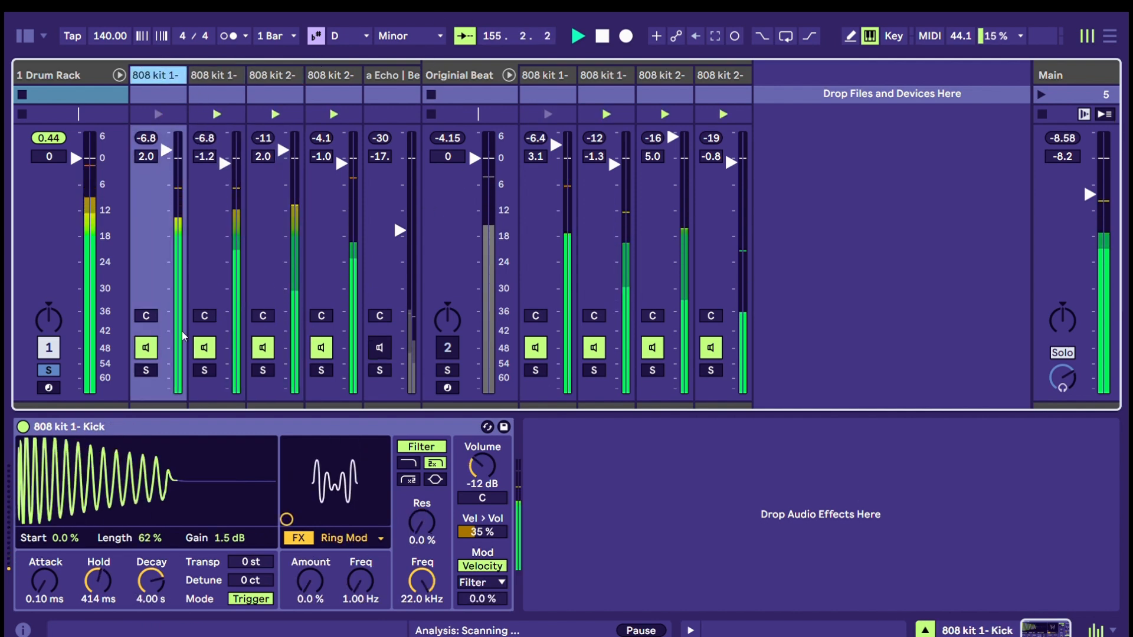
left_click(147, 369)
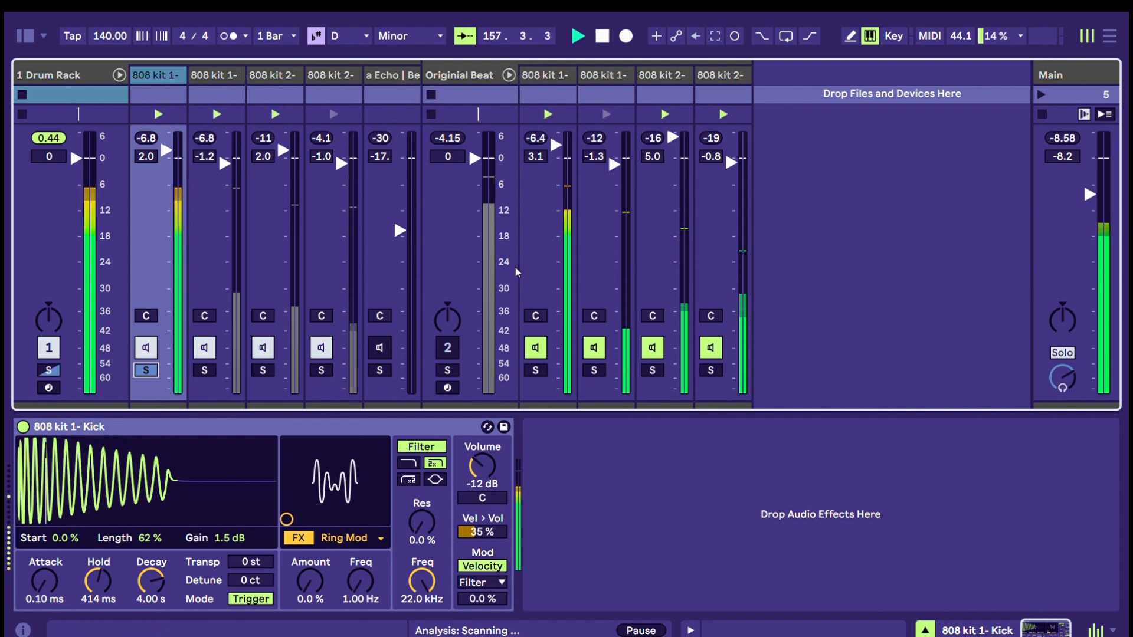
- Solo 1 Drum Rack's Snare and audition a filter frequency sweep, returning the frequency to 4.82 kHz
left_click(205, 361)
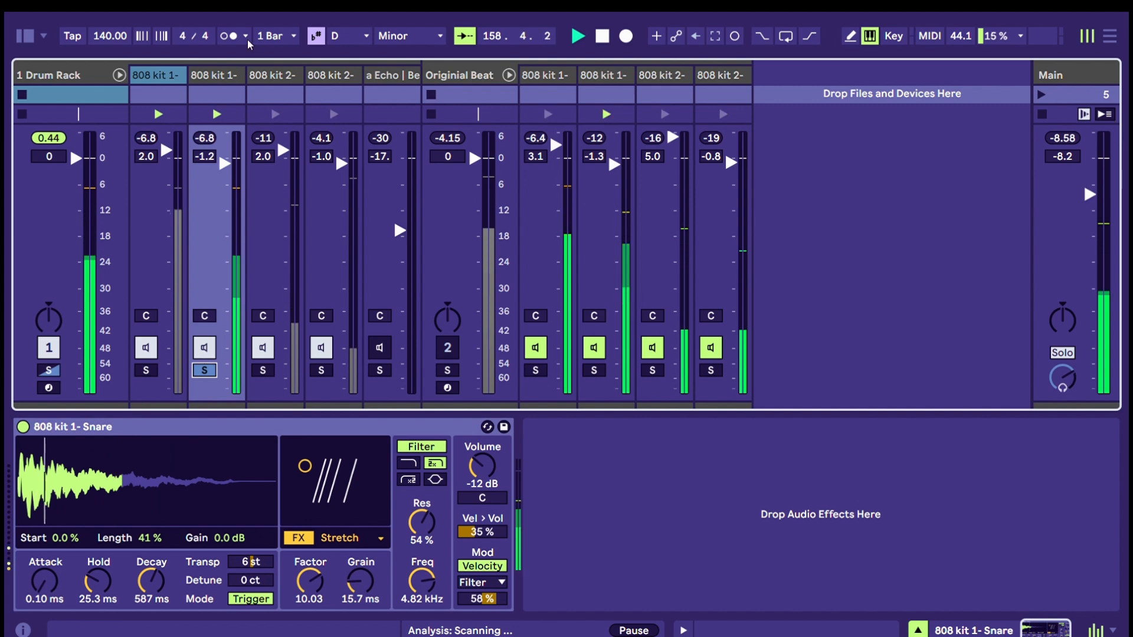
left_click(89, 75)
left_click(207, 75)
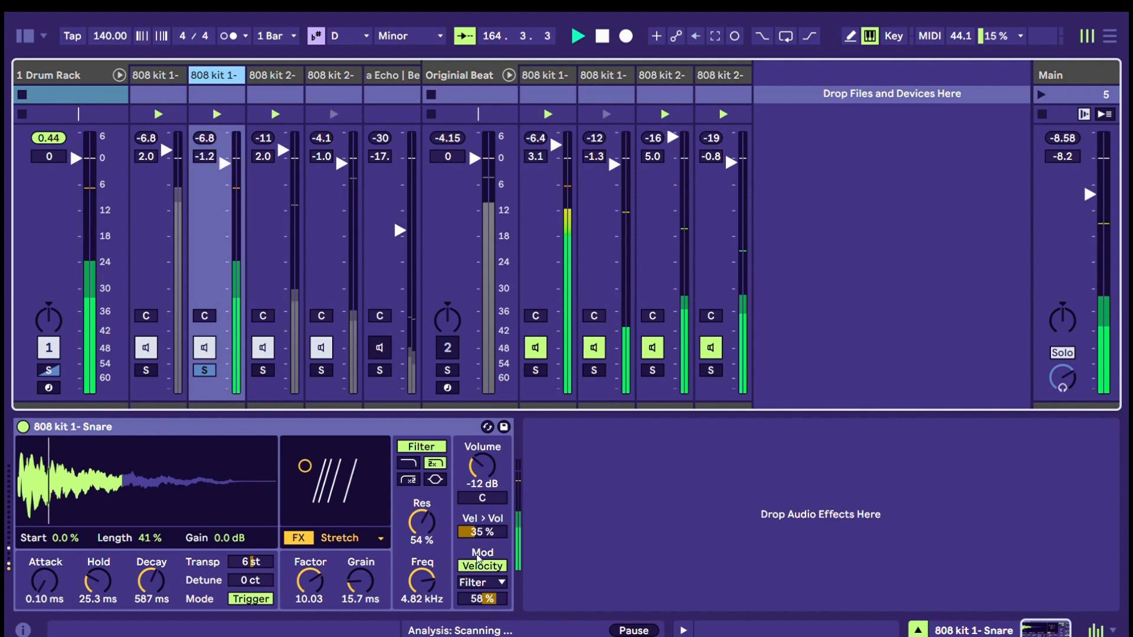
left_click_drag(423, 583, 423, 566)
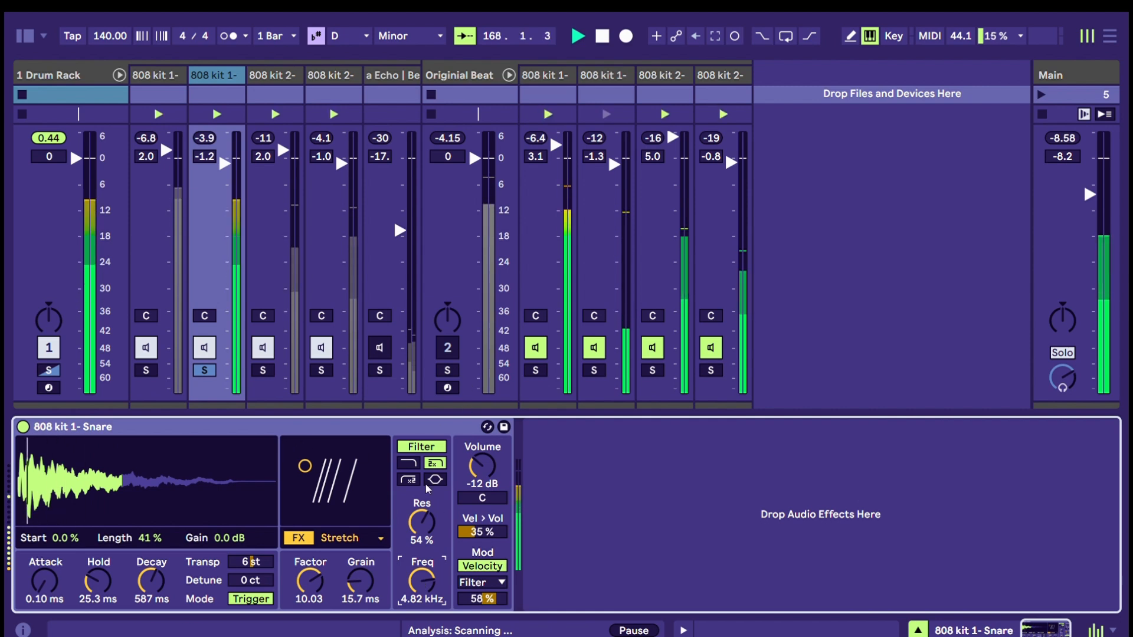
- Compare the velocity and chance patterns in 1 Drum Rack's Rhythmic Steps, and return to the Snare's Drum Sampler
left_click(68, 75)
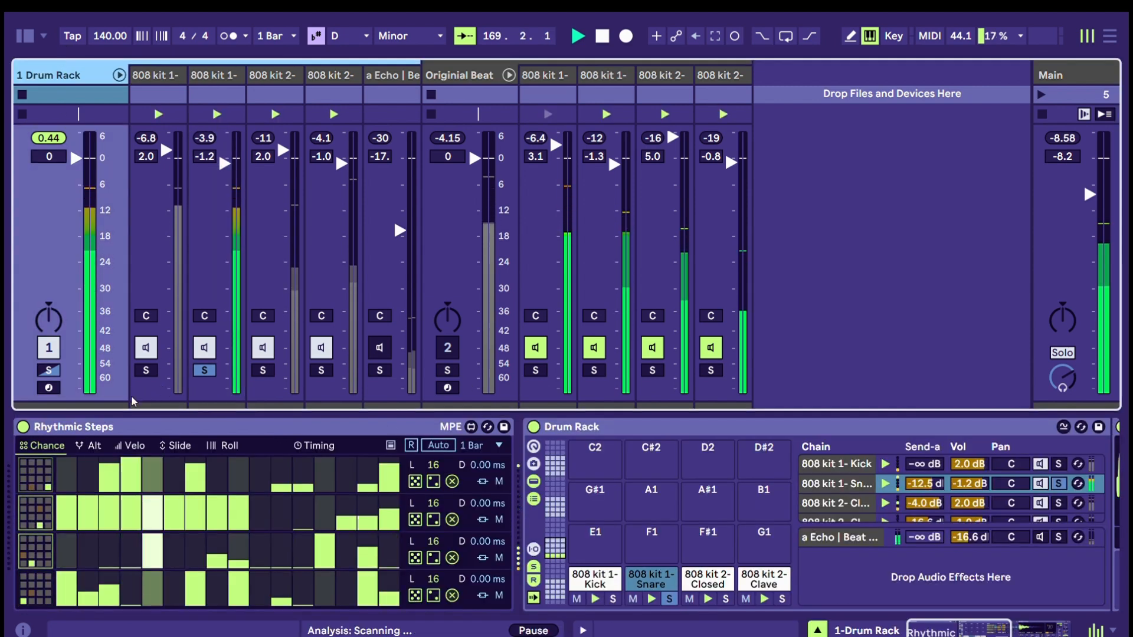
left_click(132, 445)
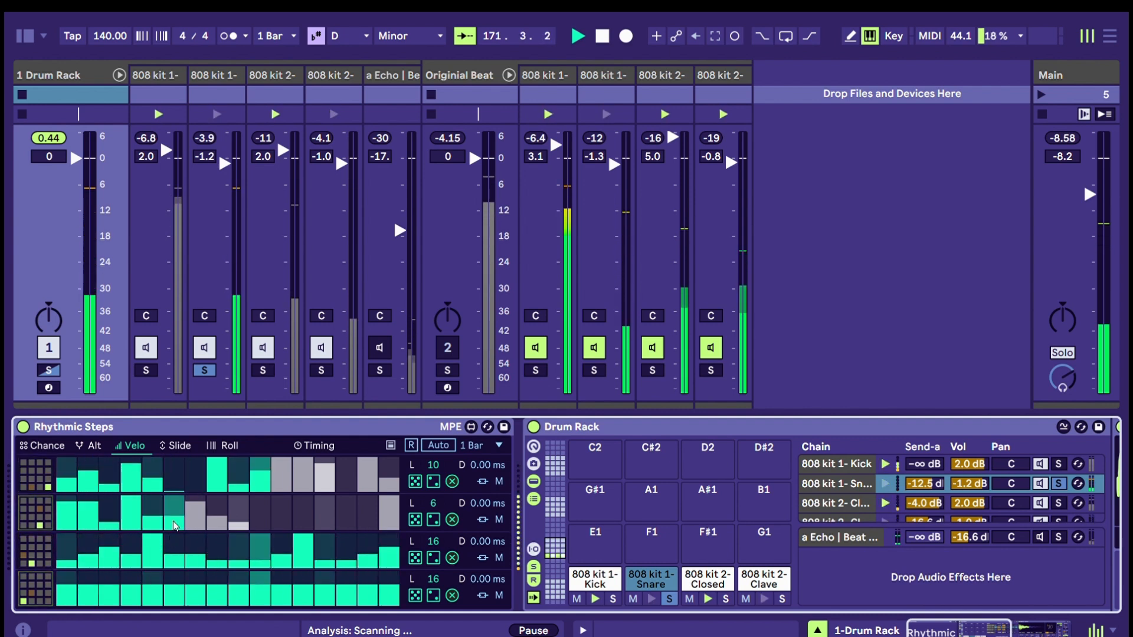
left_click(40, 446)
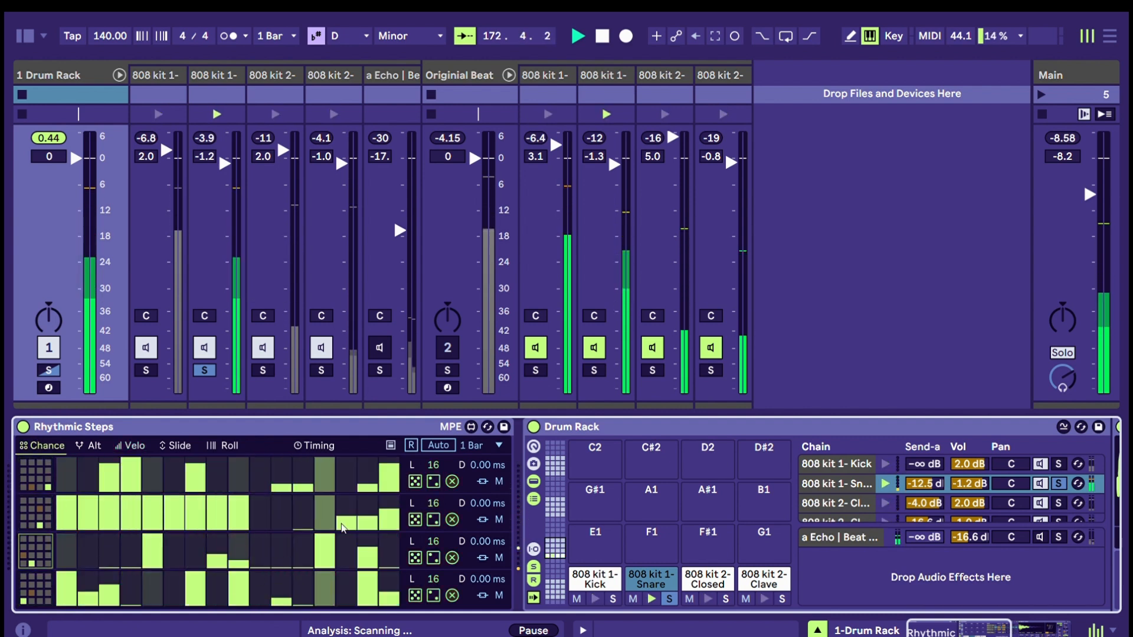
left_click(130, 446)
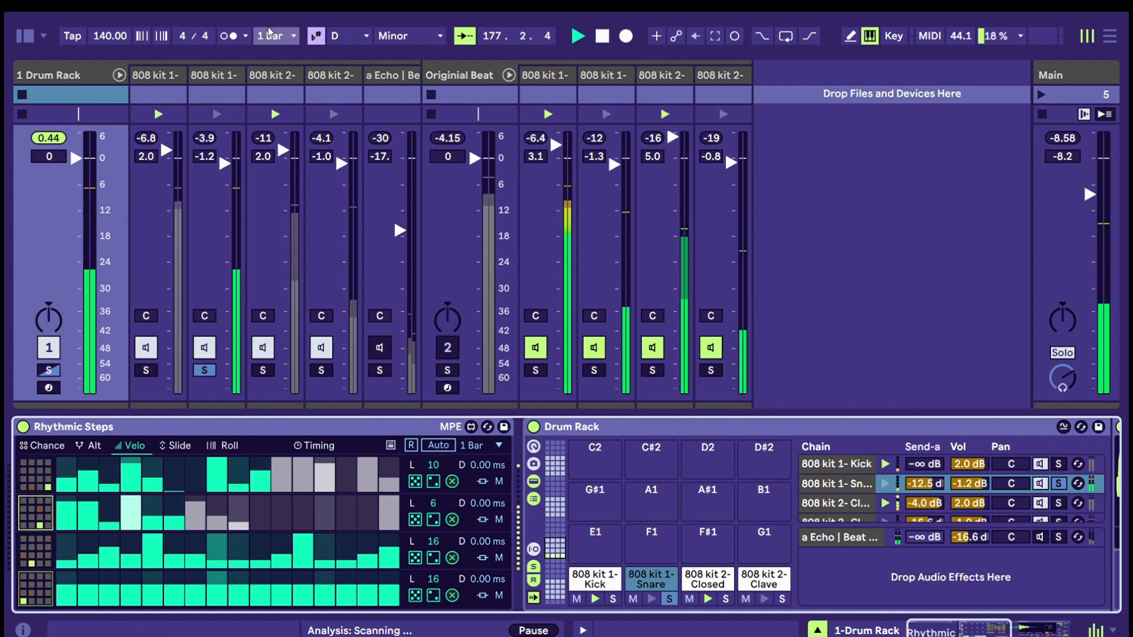
left_click(265, 62)
left_click(214, 75)
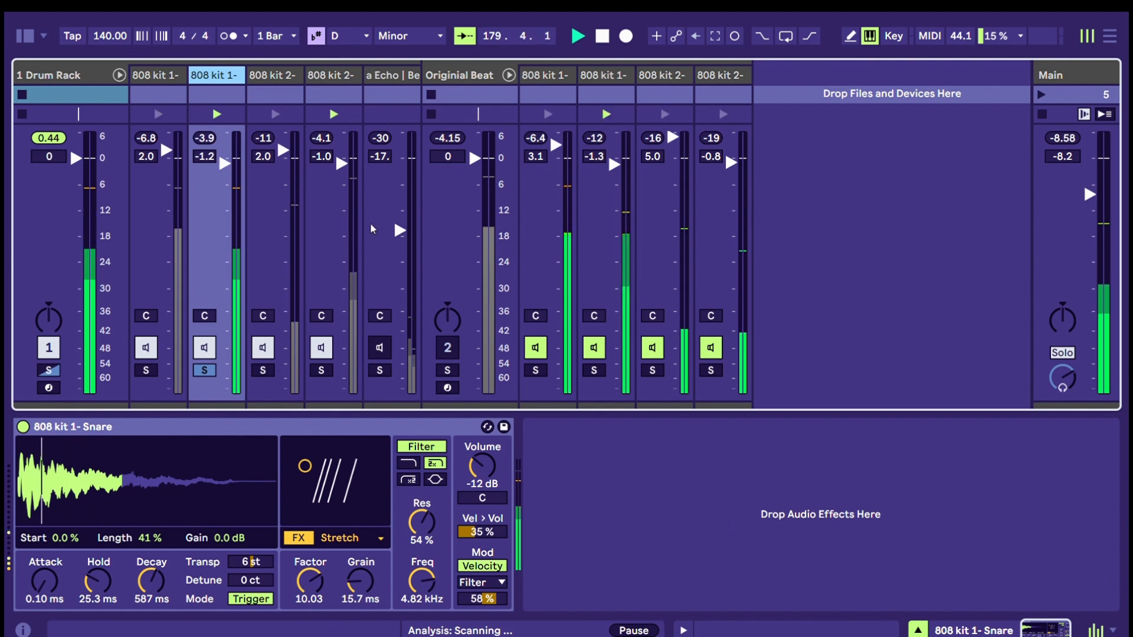
- Compare the Closed Hats of 1 Drum Rack and Original Beat by soloing each in turn
left_click(289, 72)
left_click(267, 370)
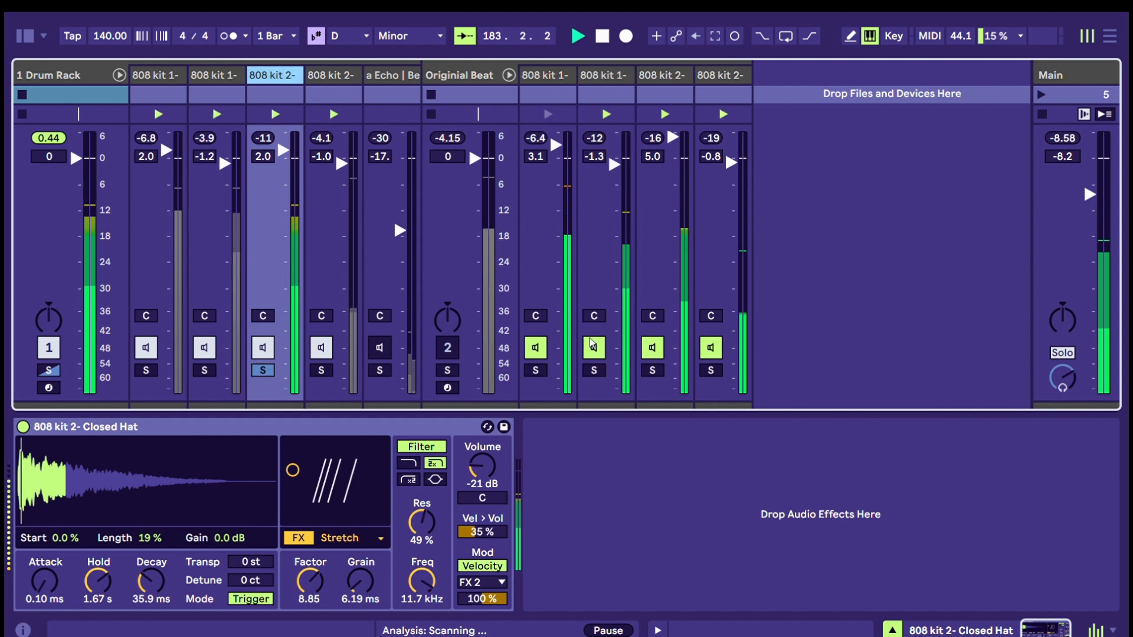
left_click(657, 365)
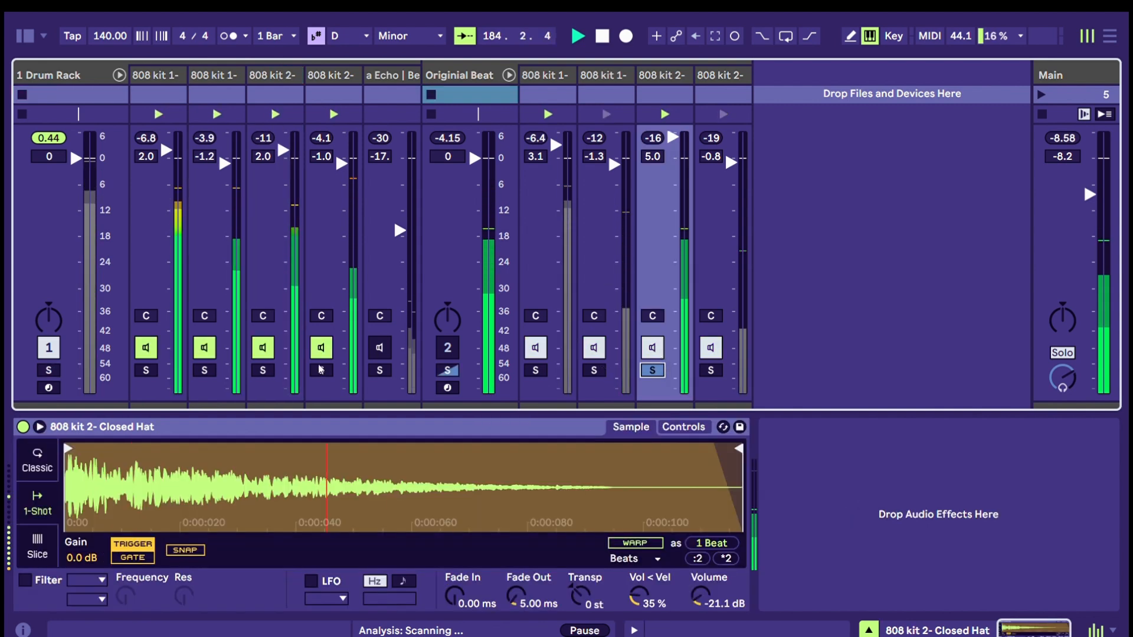
- Solo 1 Drum Rack's Closed Hat again and set its Stretch grain to 5.91 ms
left_click(263, 369)
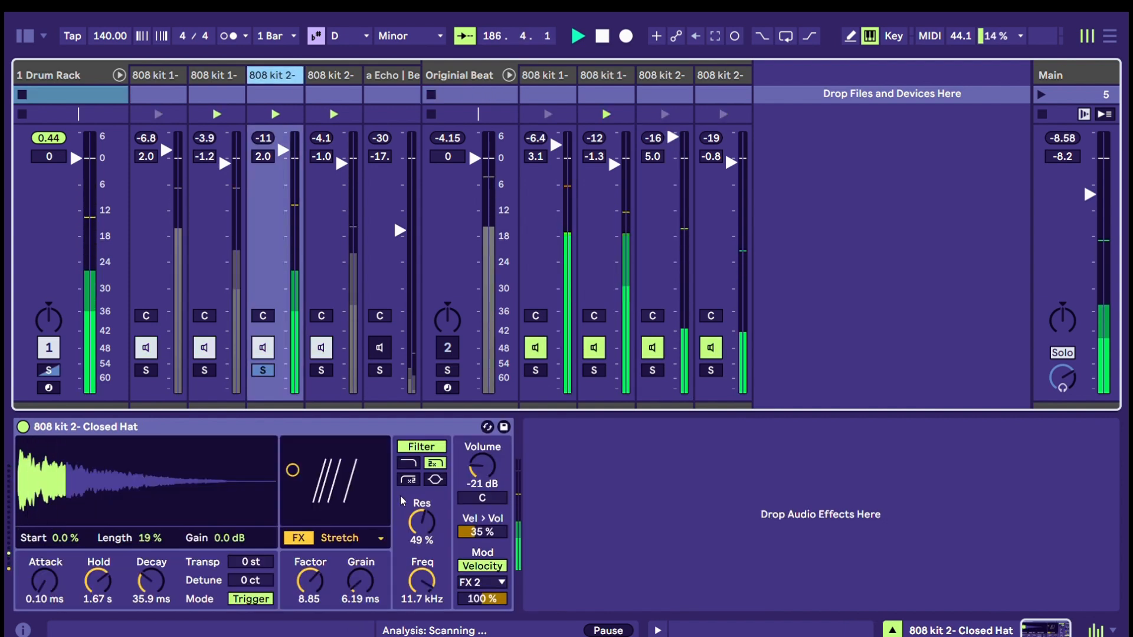
left_click_drag(361, 558, 361, 514)
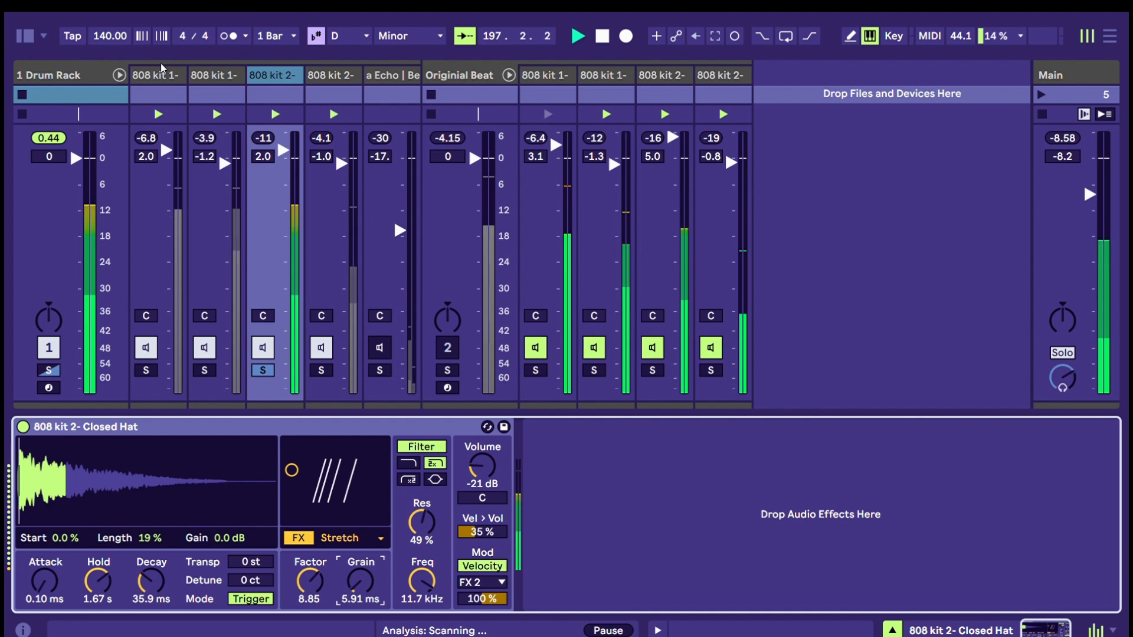
- Try velocity pattern lengths of 16 and 12 on the second row of 1 Drum Rack's Rhythmic Steps, and return it to 6
left_click(59, 73)
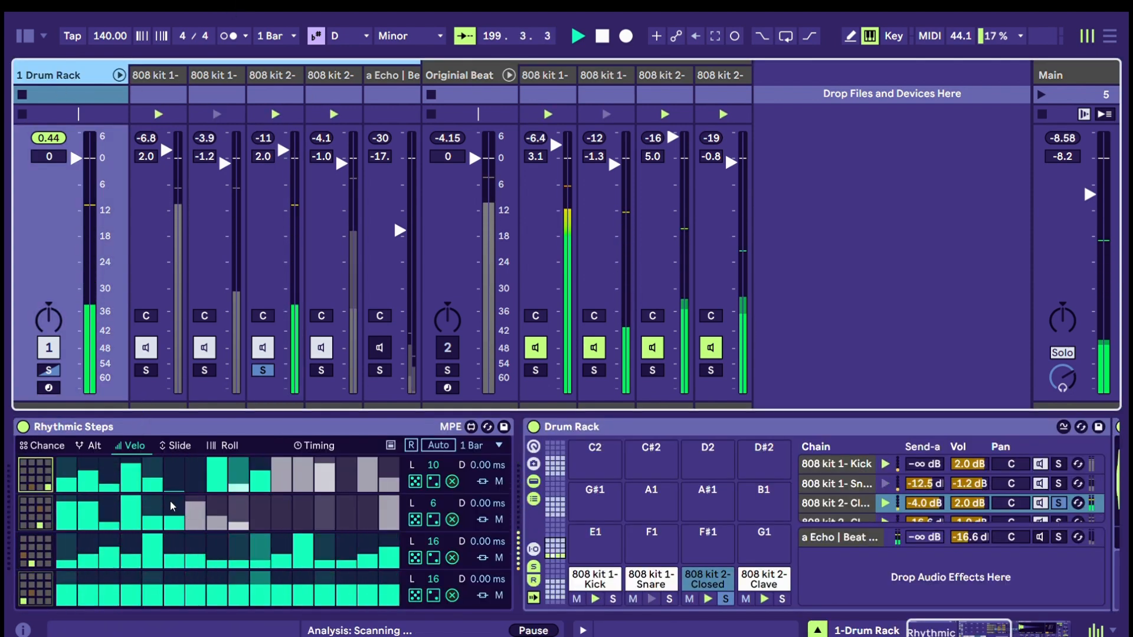
left_click(435, 500)
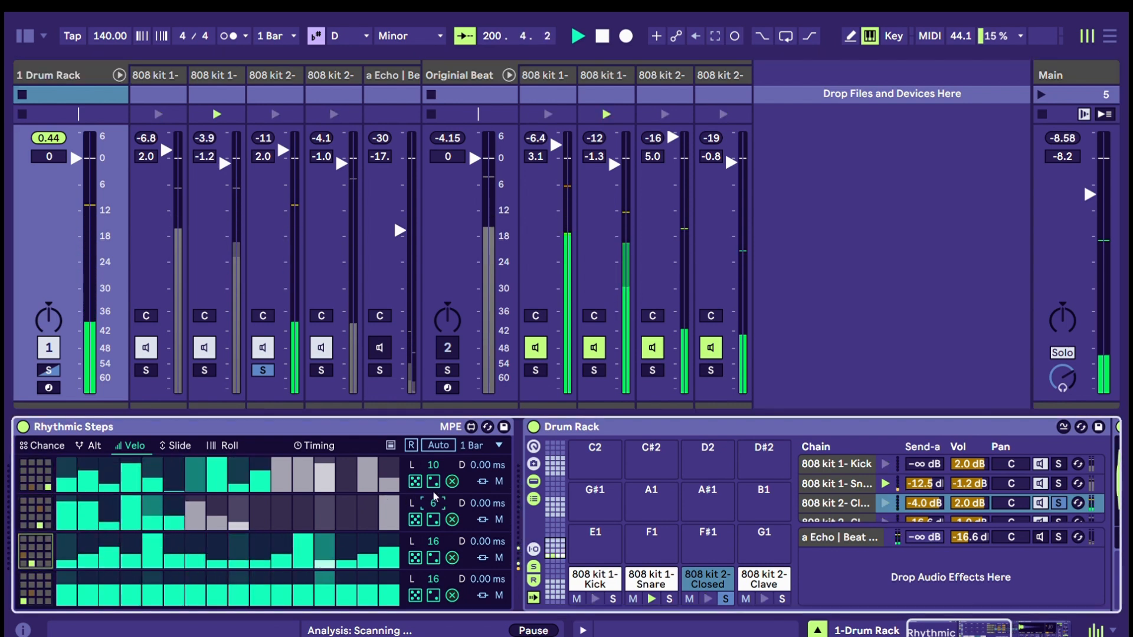
type("16")
key("Return")
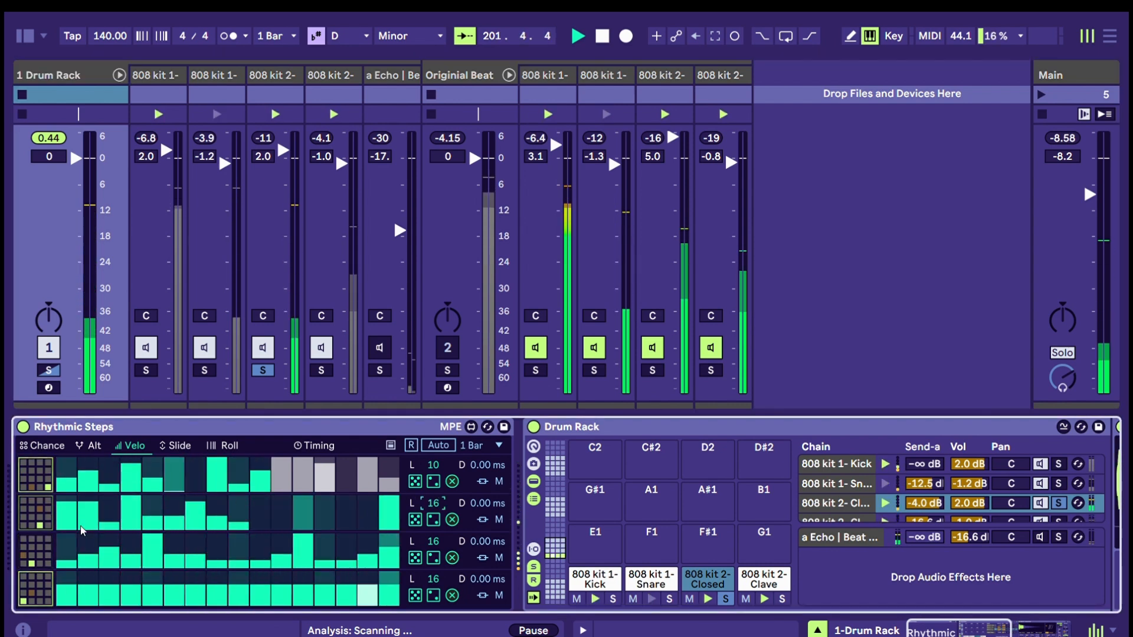
type("10")
key("Return")
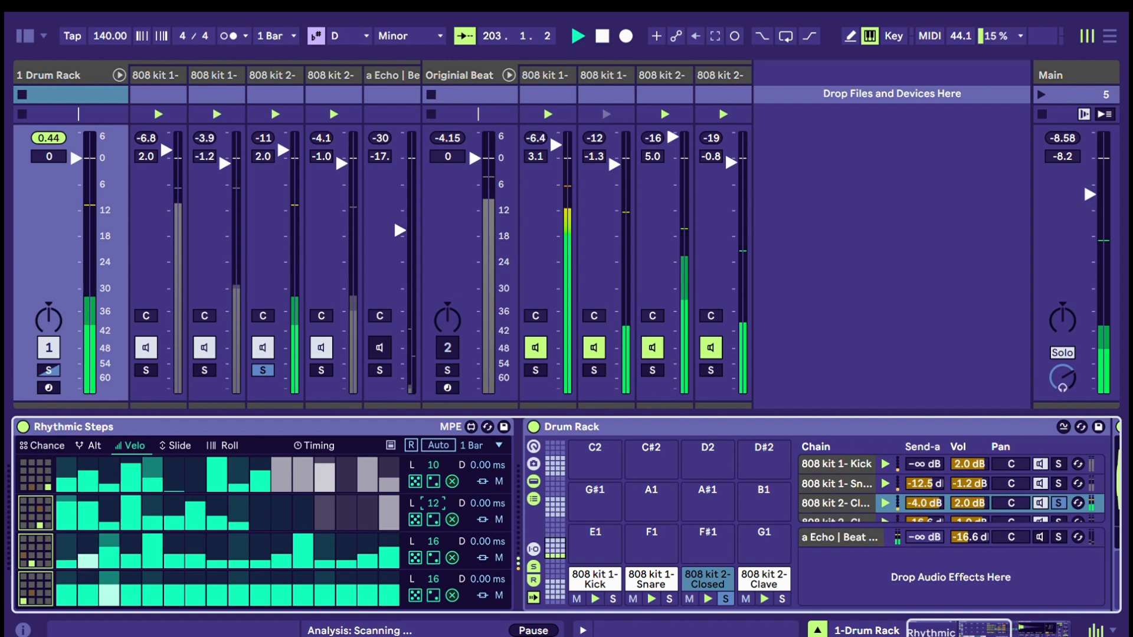
type("6")
key("Return")
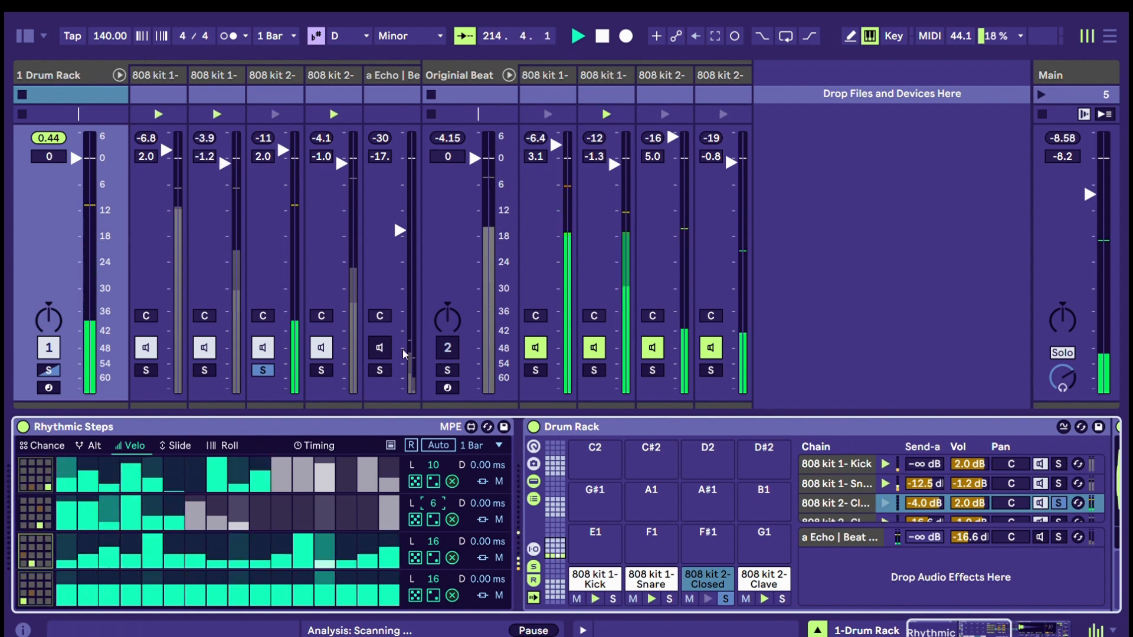
- Solo 1 Drum Rack's Clave and examine its Drum Sampler with Ring Mod and Echo
left_click(324, 71)
left_click(321, 370)
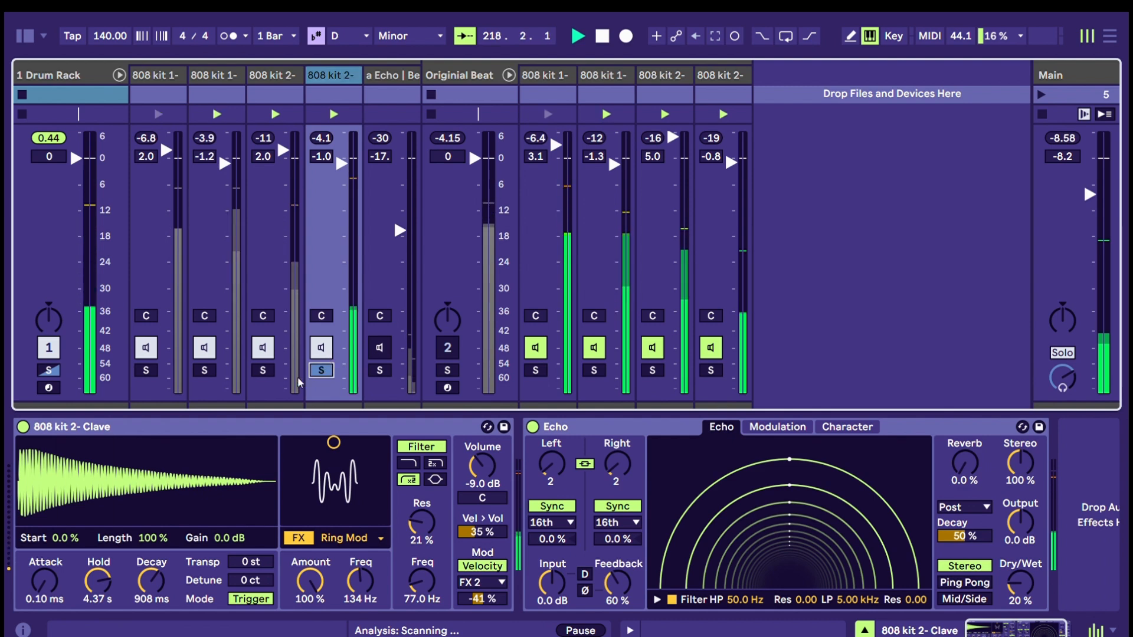
left_click(166, 423)
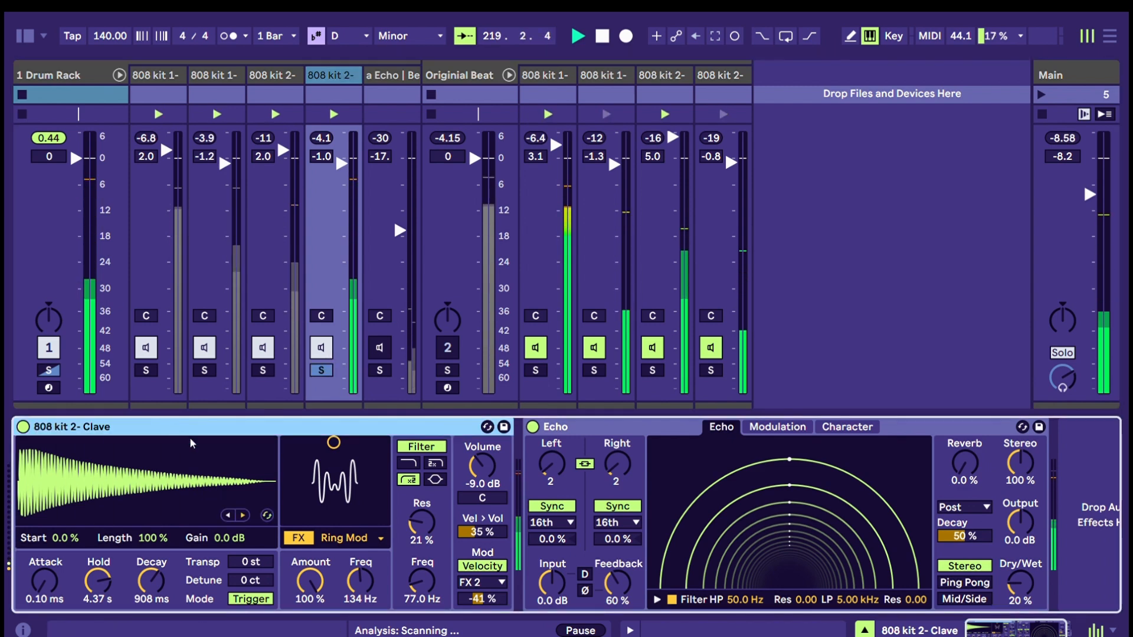
- Solo the Original Beat Clave and convert its Drum Sampler back to Simpler
left_click(712, 370)
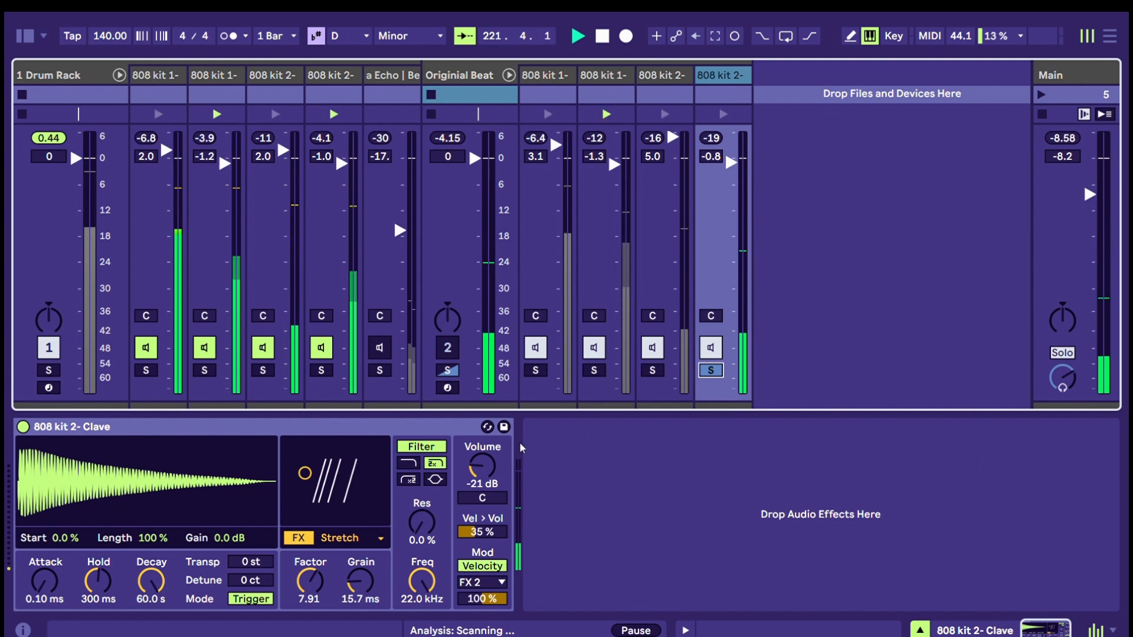
right_click(243, 421)
left_click(291, 406)
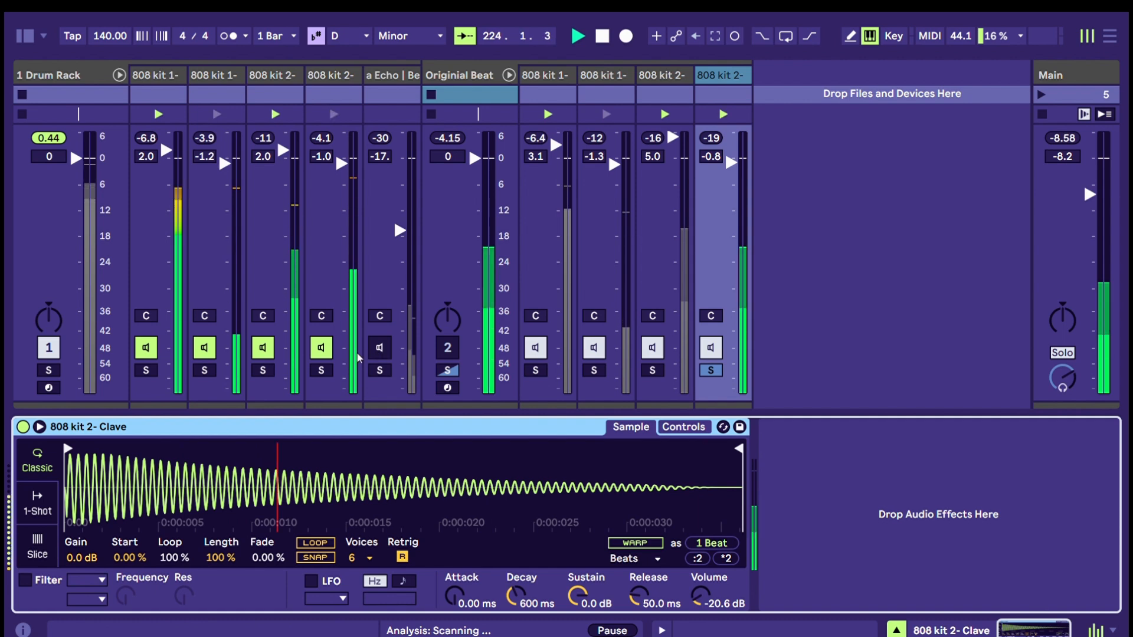
- Solo 1 Drum Rack's Clave again, check its FX 2 velocity modulation, and return to the rack's step velocities
left_click(324, 367)
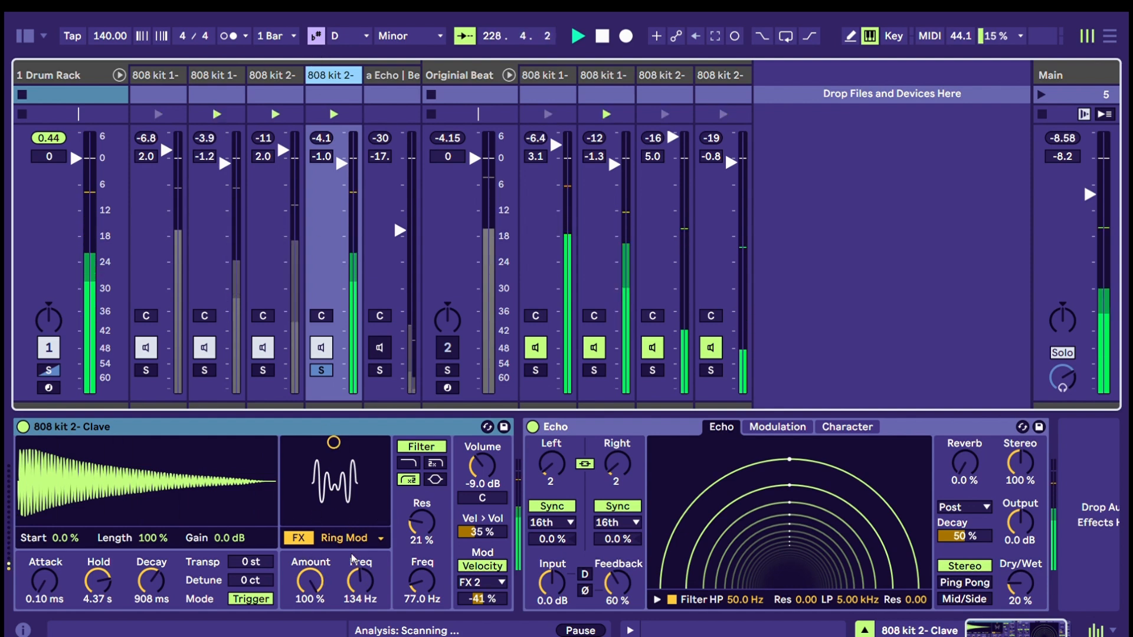
left_click(469, 579)
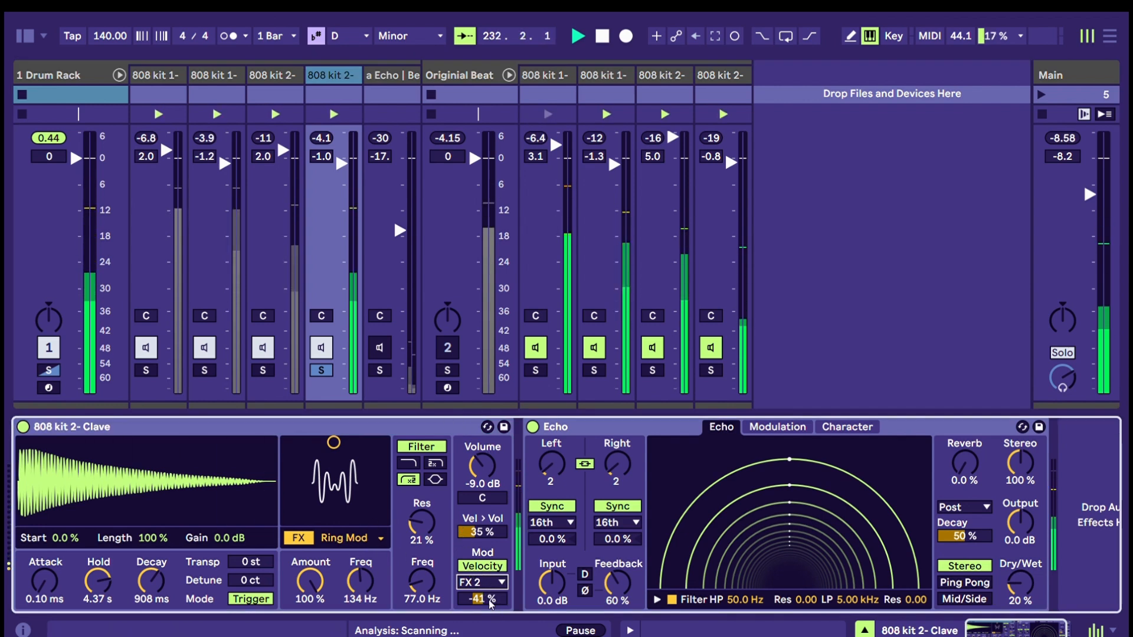
left_click(92, 66)
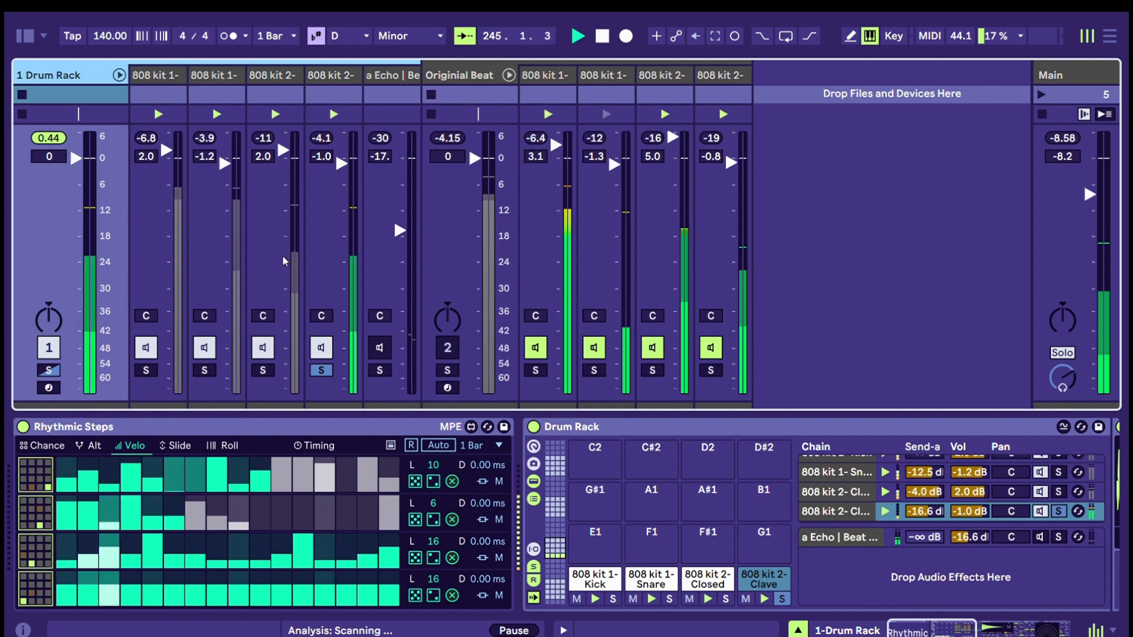
- Unsolo 1 Drum Rack's Clave and show the rack's step chances in Rhythmic Steps
left_click(273, 76)
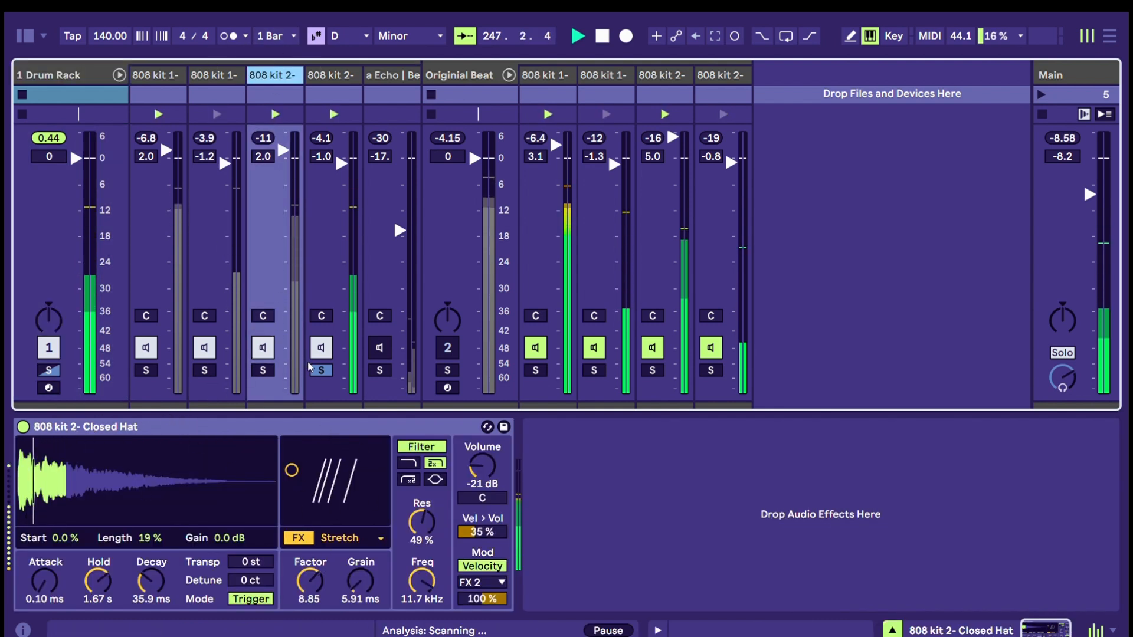
left_click(321, 370)
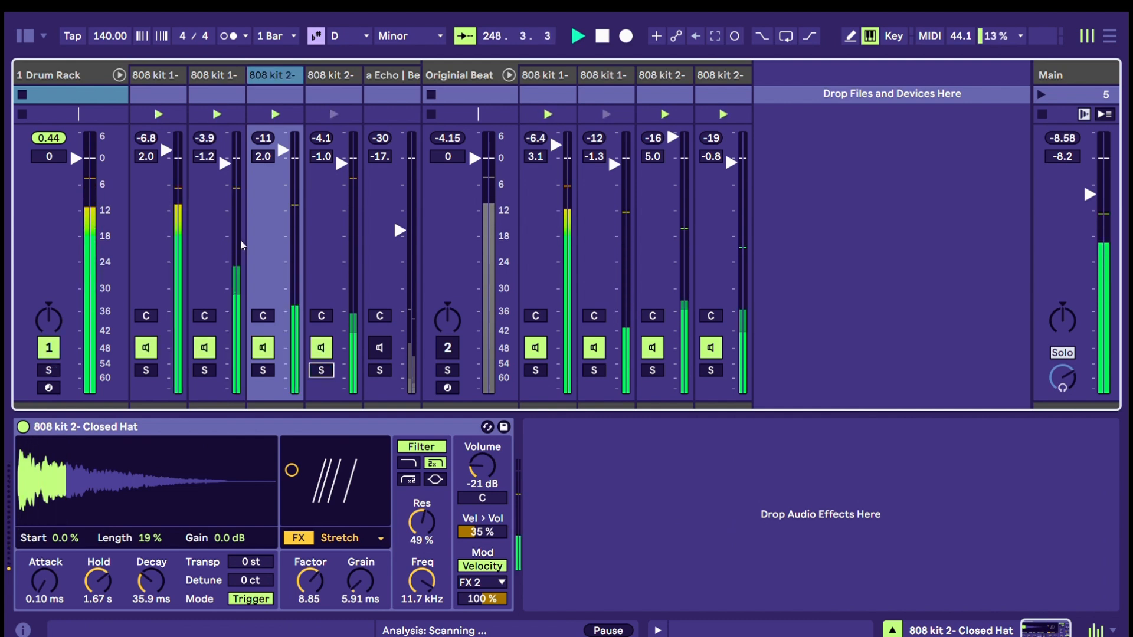
left_click(75, 71)
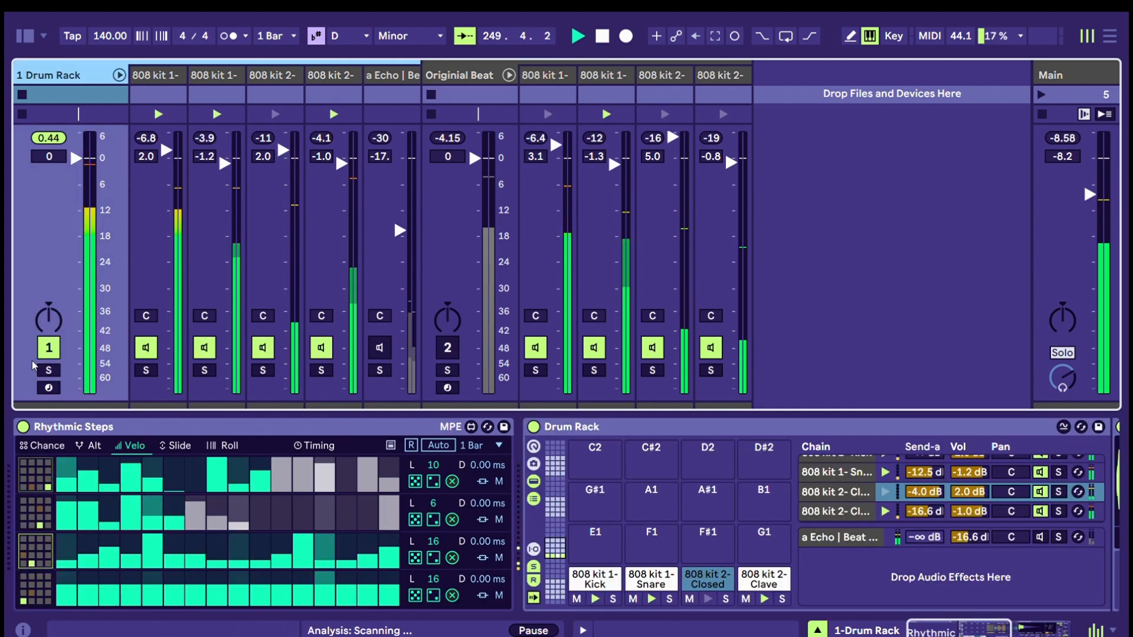
left_click(52, 445)
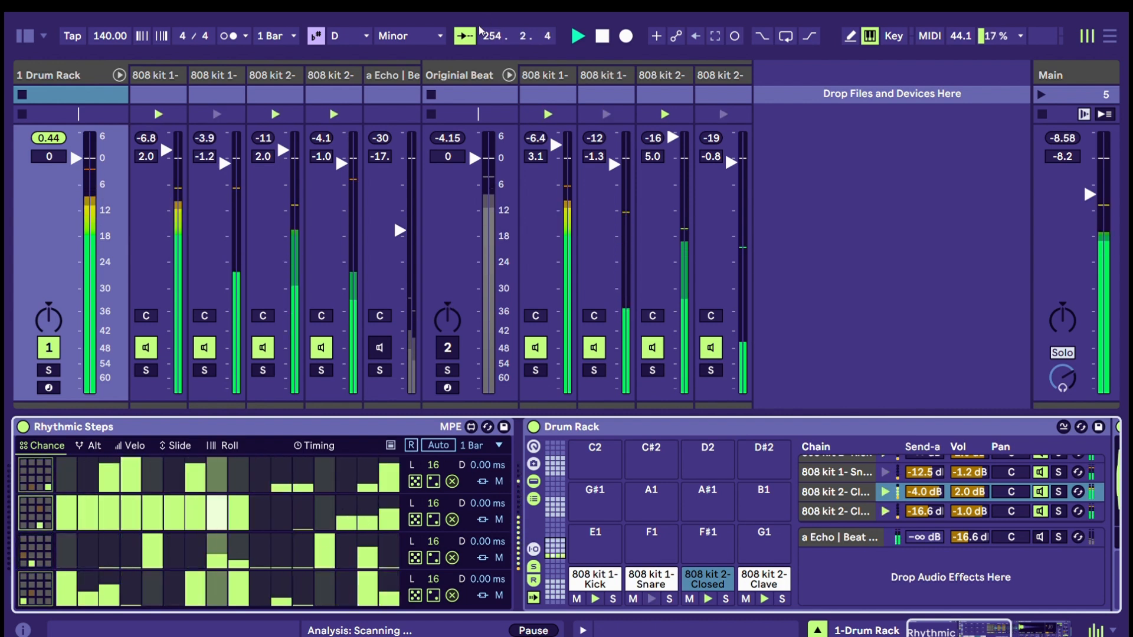
- Solo the Original Beat for comparison, switch the solo to 1 Drum Rack, and show that rack's devices
left_click(473, 73)
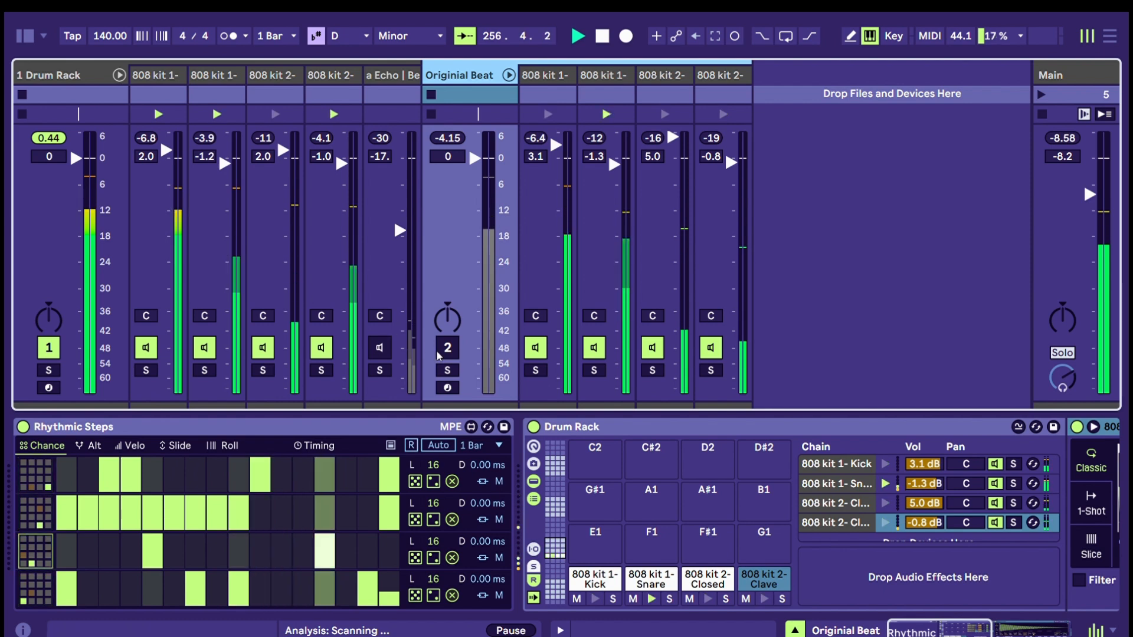
left_click(450, 368)
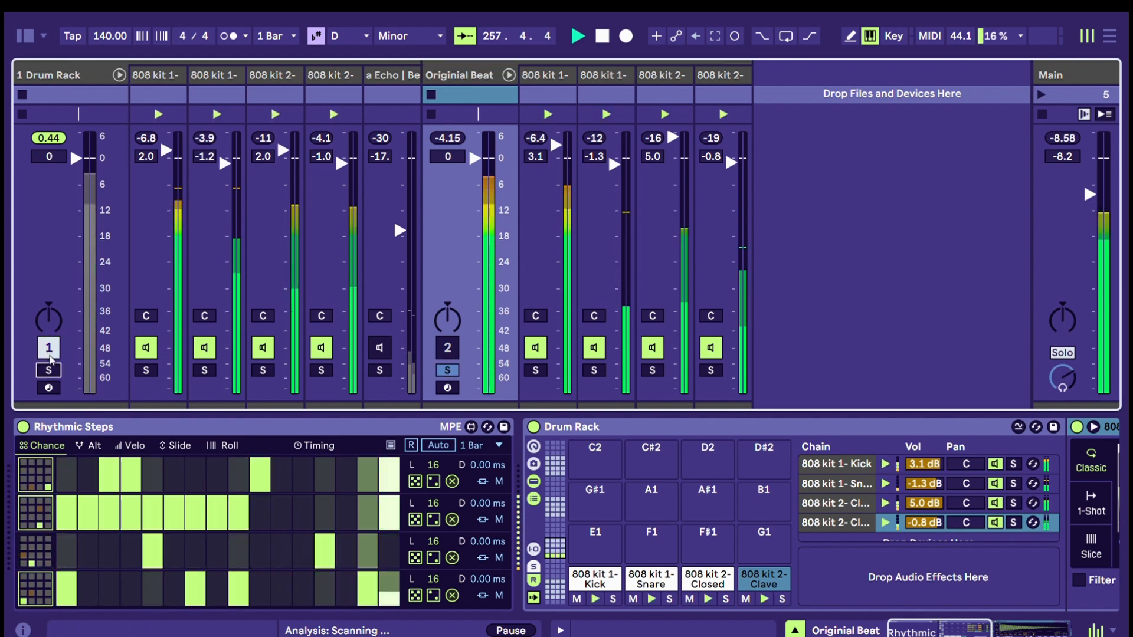
left_click(48, 370)
left_click(89, 75)
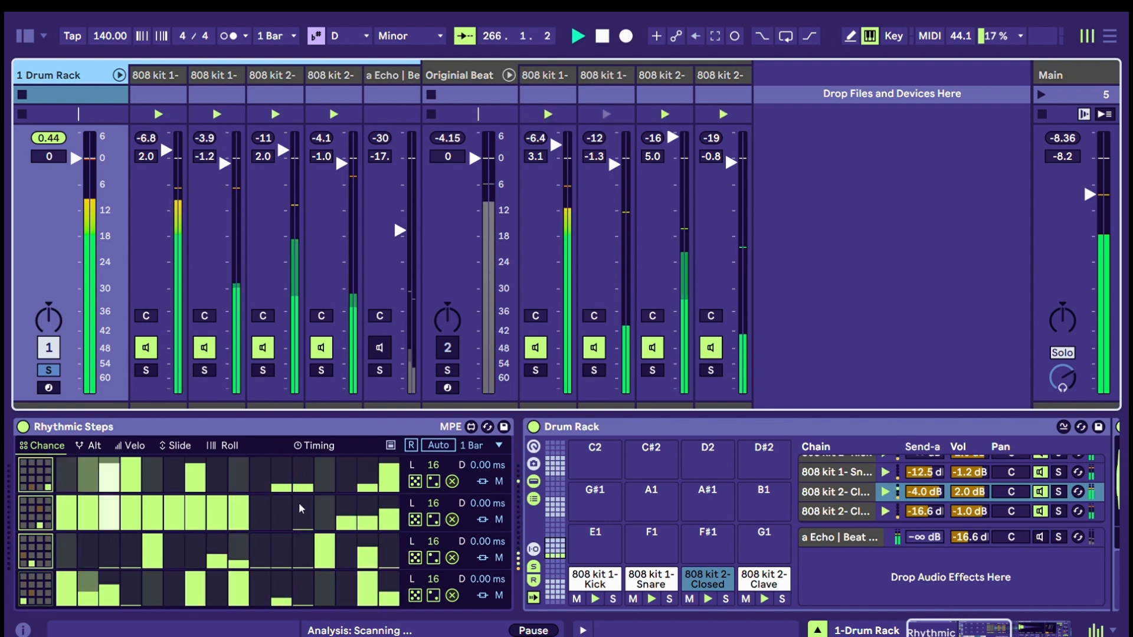
- Lower the roll values on the last steps of Rhythmic Steps' third and fourth rows, and return to the velocity pattern
left_click(222, 445)
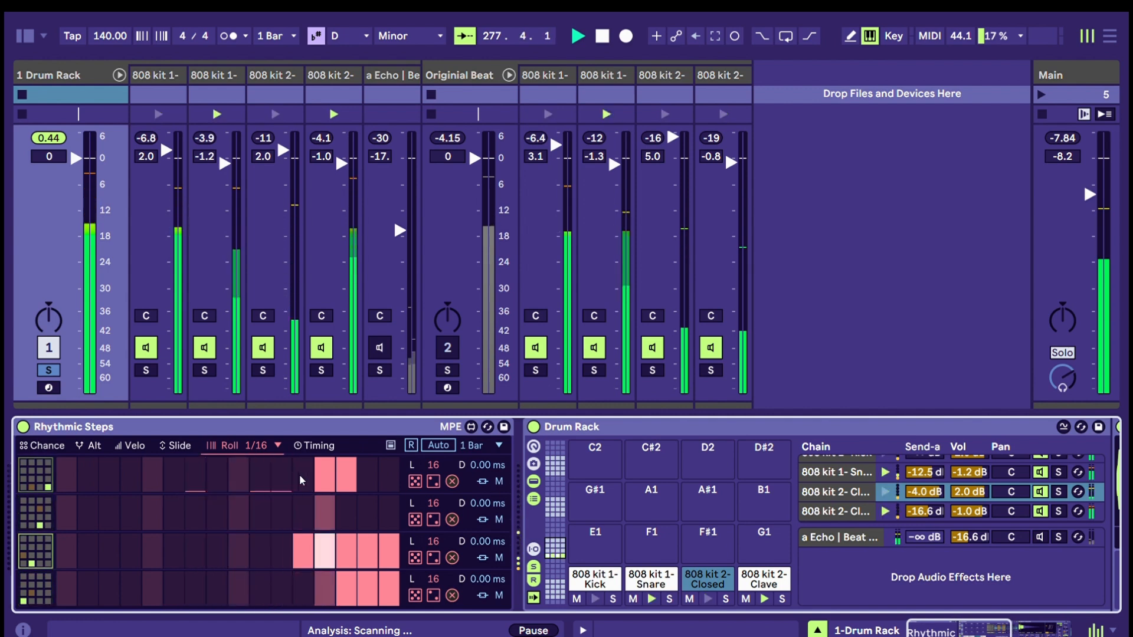
mouse_move(345, 555)
left_mouse_down()
mouse_move(386, 566)
mouse_move(387, 600)
left_mouse_up()
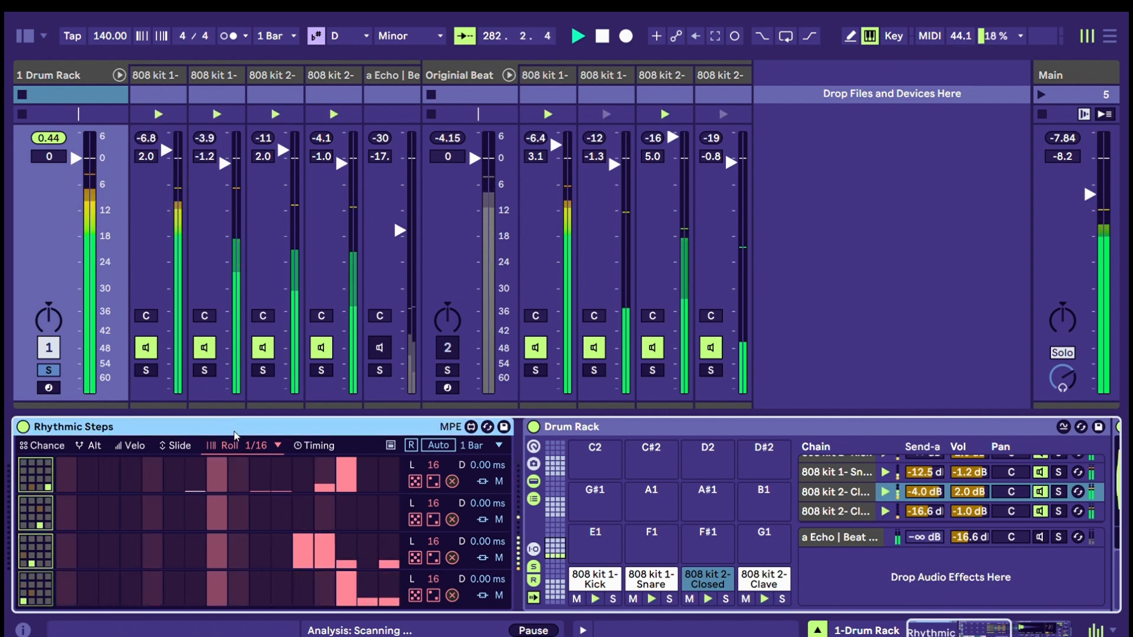
left_click(52, 445)
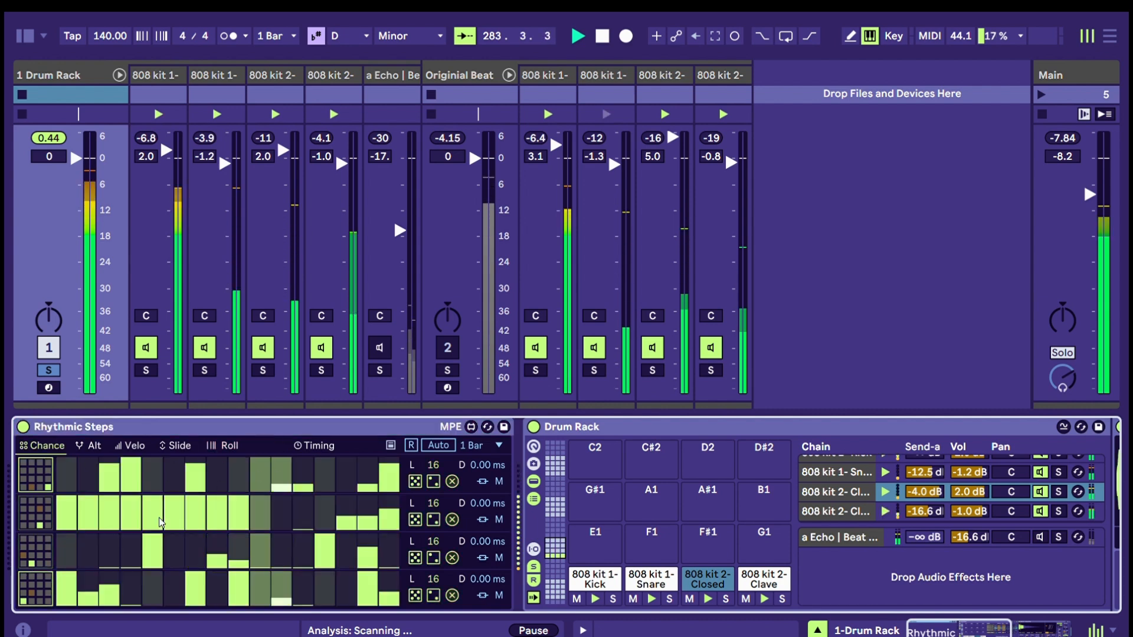
left_click(134, 446)
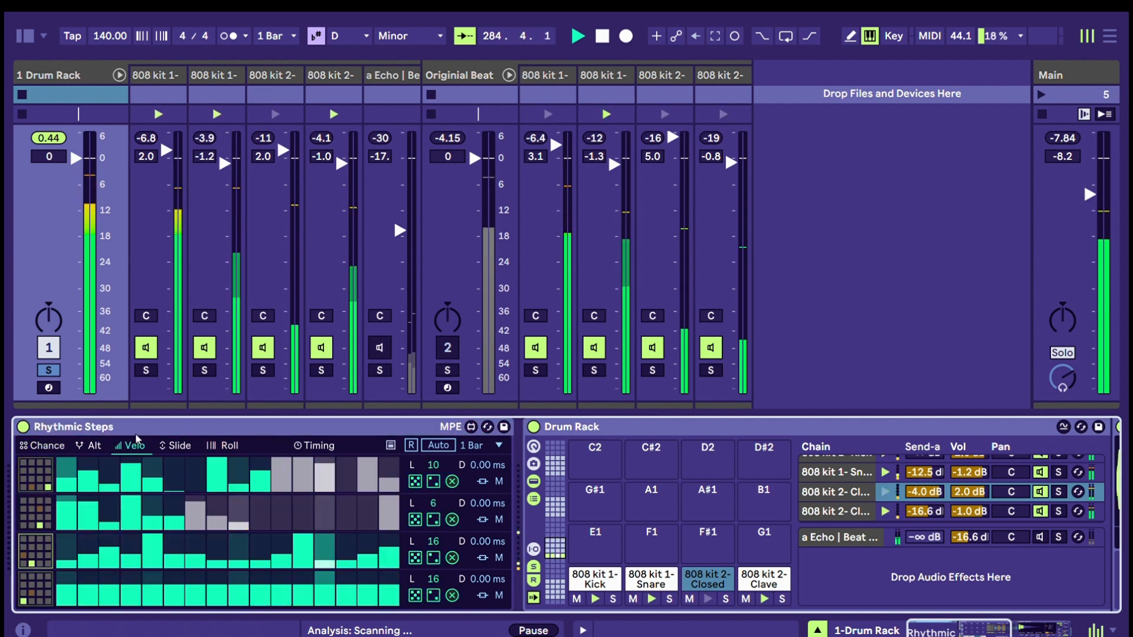
- Solo 1 Drum Rack's a Echo return chain and raise its volume to 2.0 dB
key("Right")
key("Right")
key("Right")
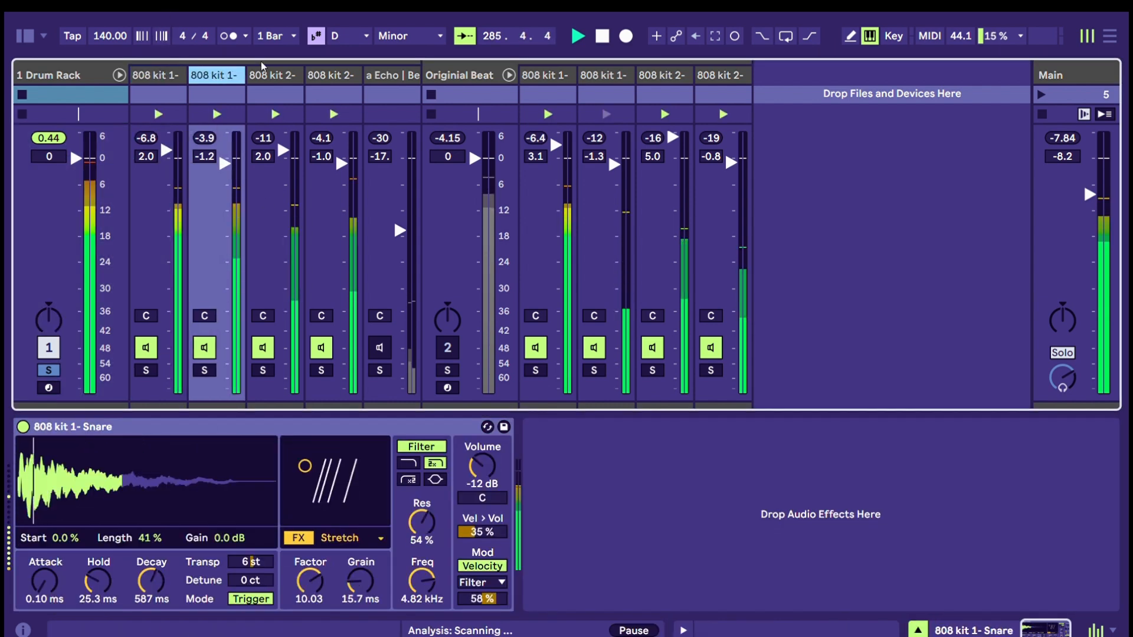
left_click(398, 65)
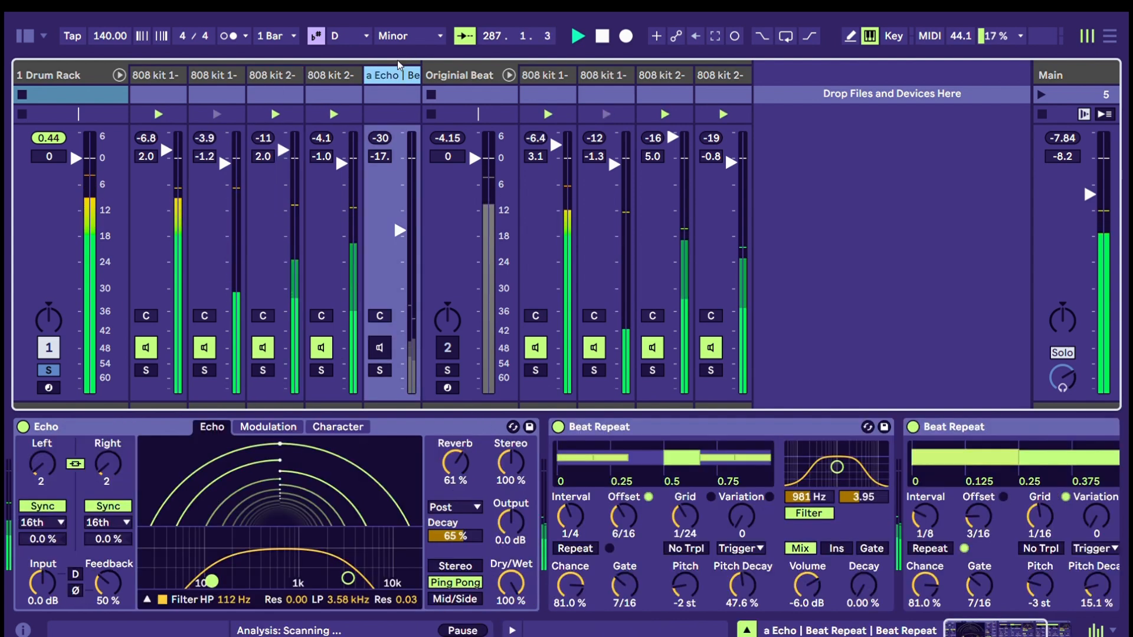
left_click(399, 63)
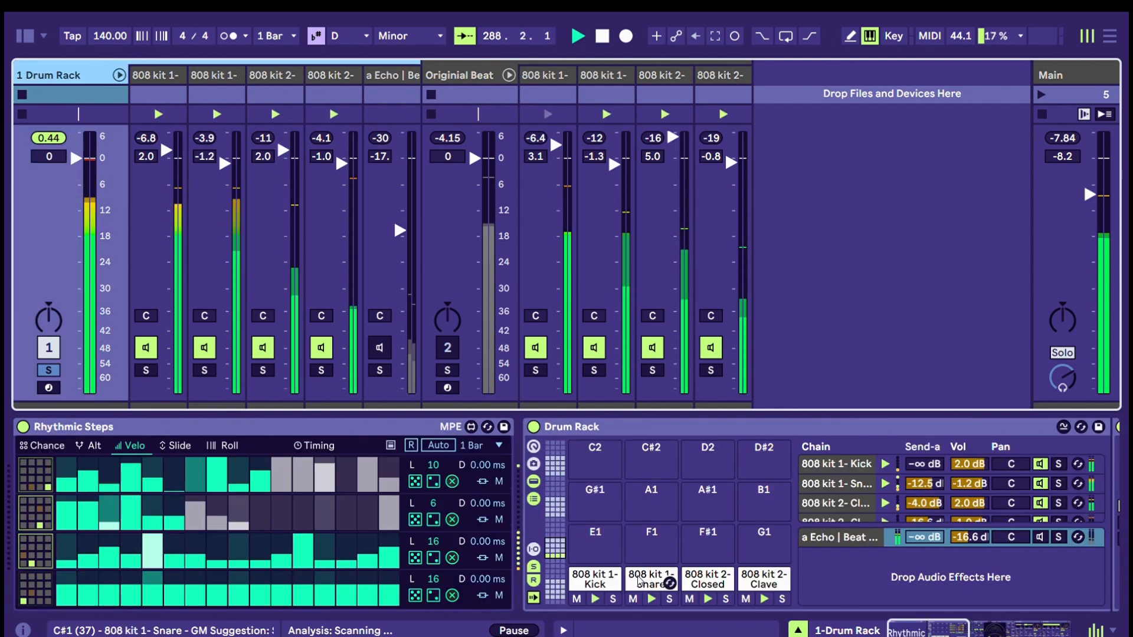
left_click(381, 370)
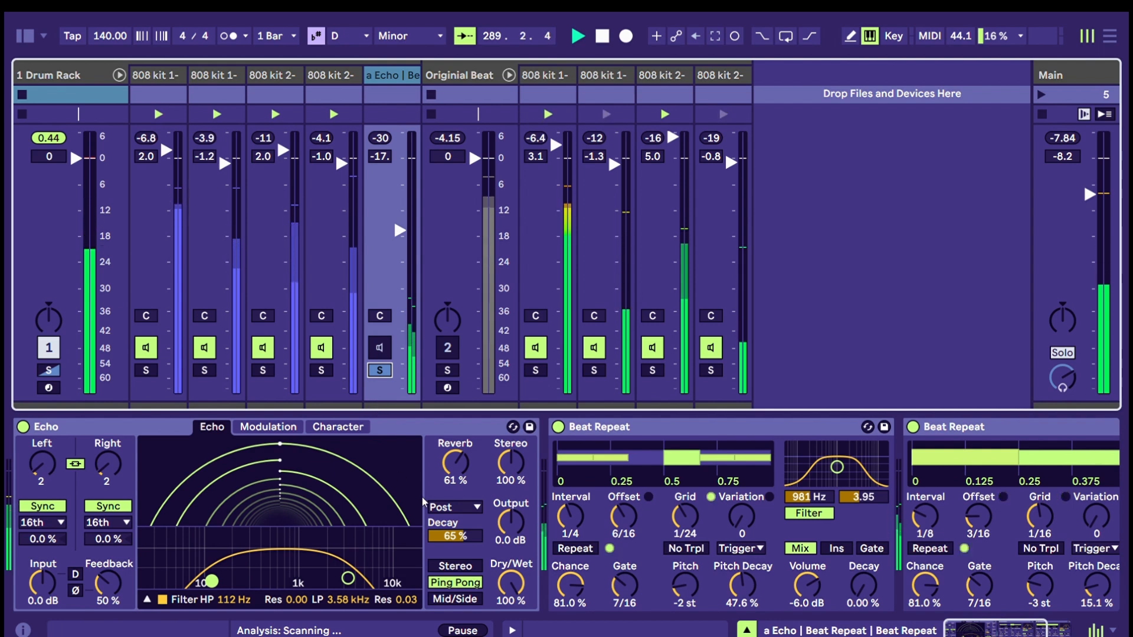
left_click_drag(400, 230, 400, 135)
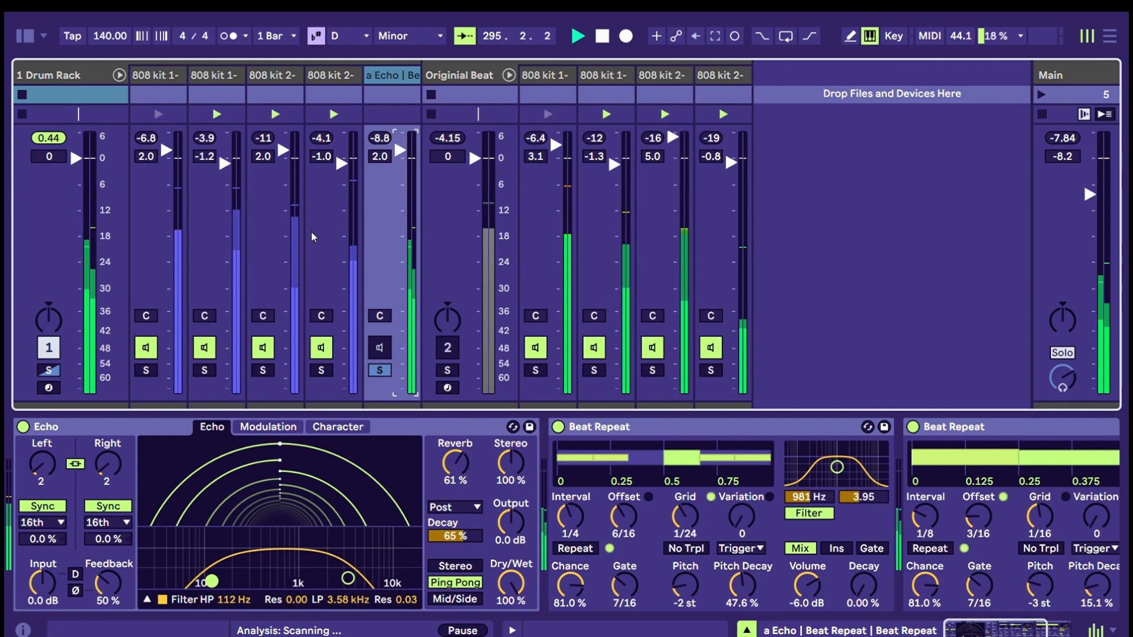
- Hide 1 Drum Rack's return chains in the Drum Rack device and show them again
left_click(80, 67)
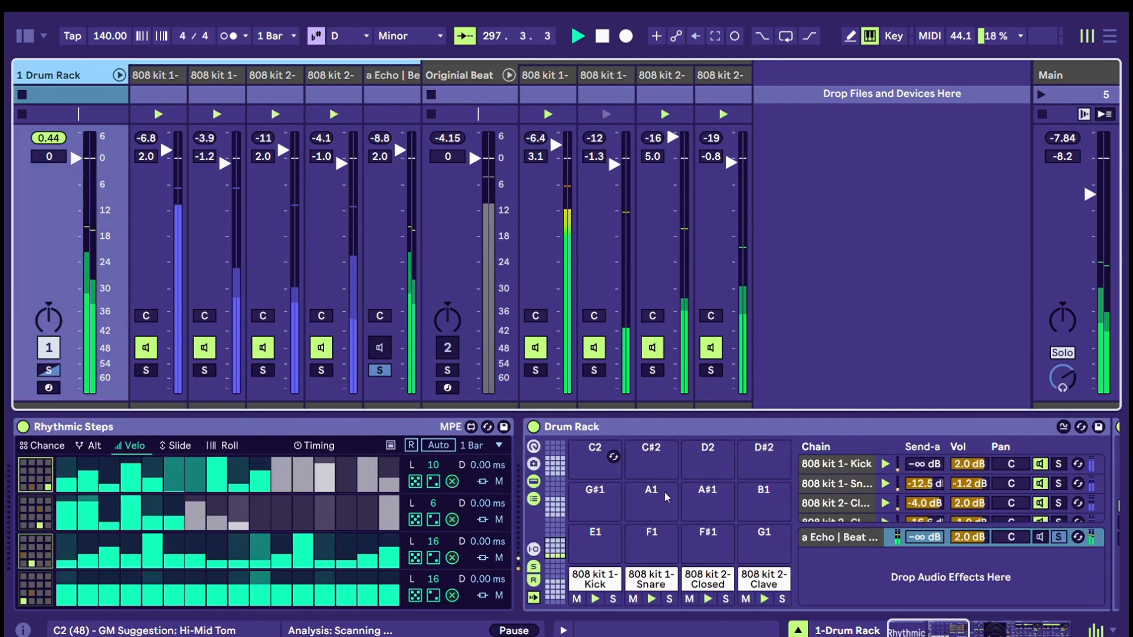
left_click(679, 426)
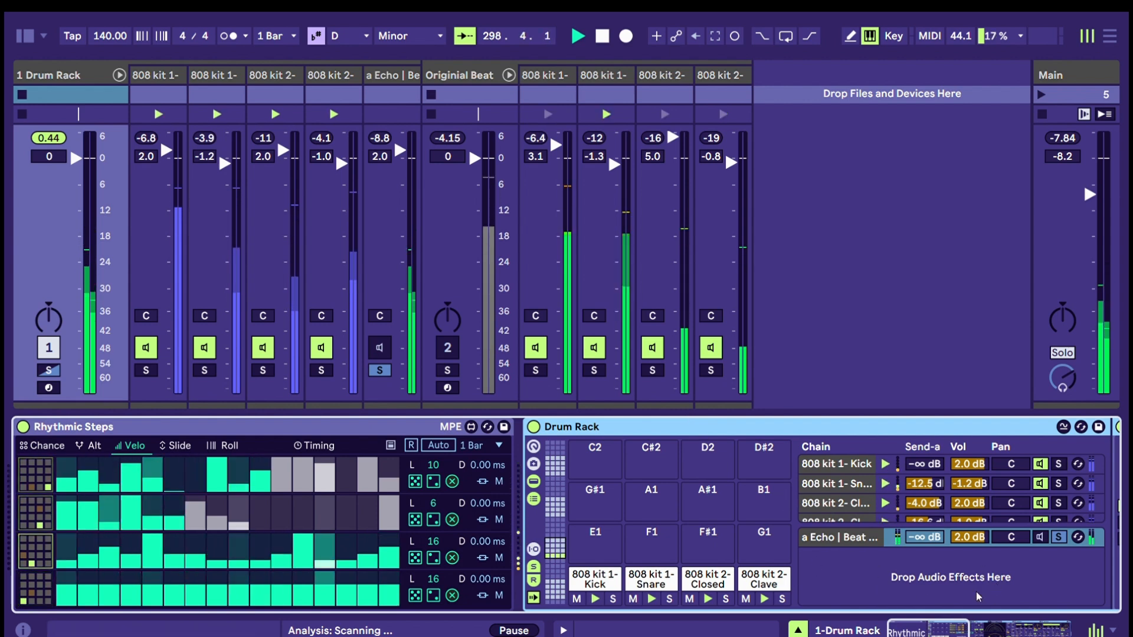
left_click(535, 581)
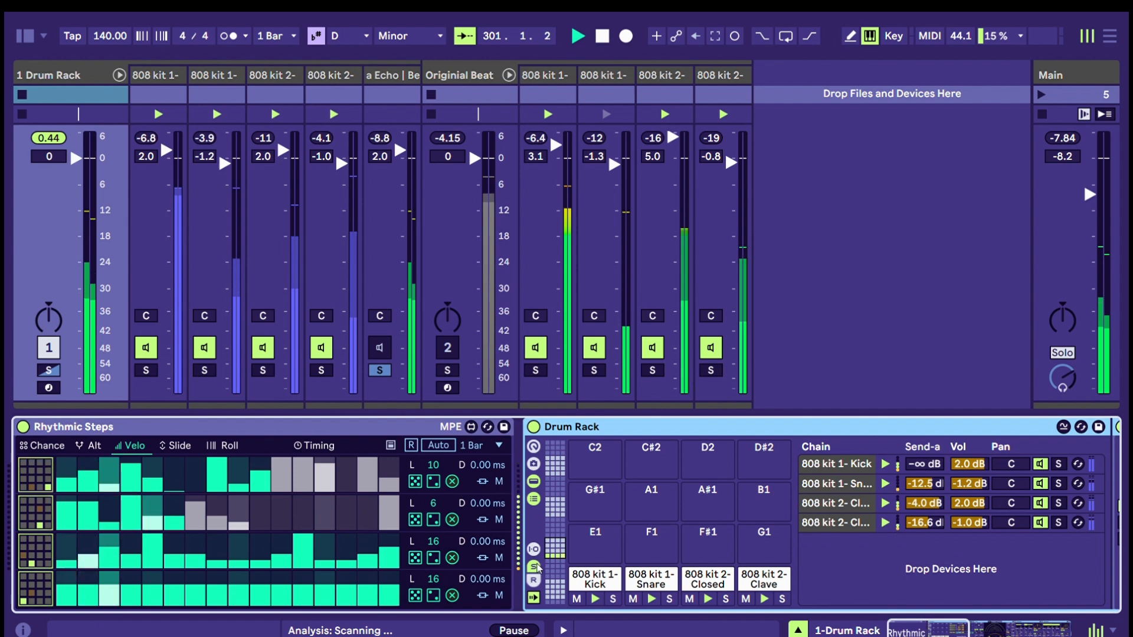
left_click(534, 580)
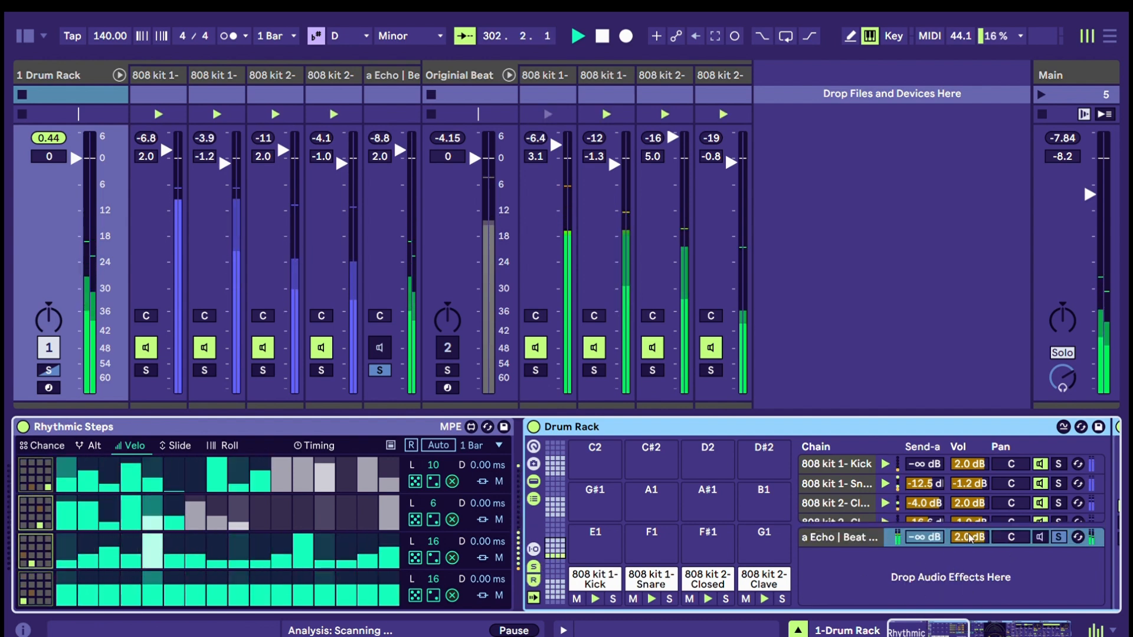
- Examine the chains' Send-a levels and the a Echo return chain's Echo and Beat Repeat devices
left_click_drag(942, 565, 726, 460)
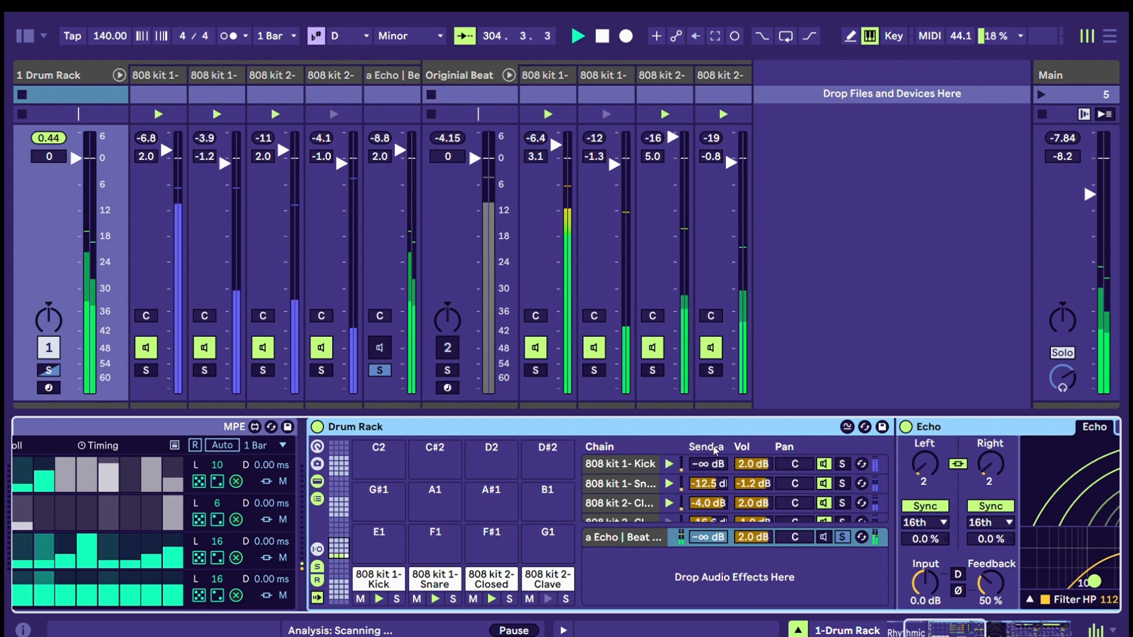
scroll(861, 571, "right", 3)
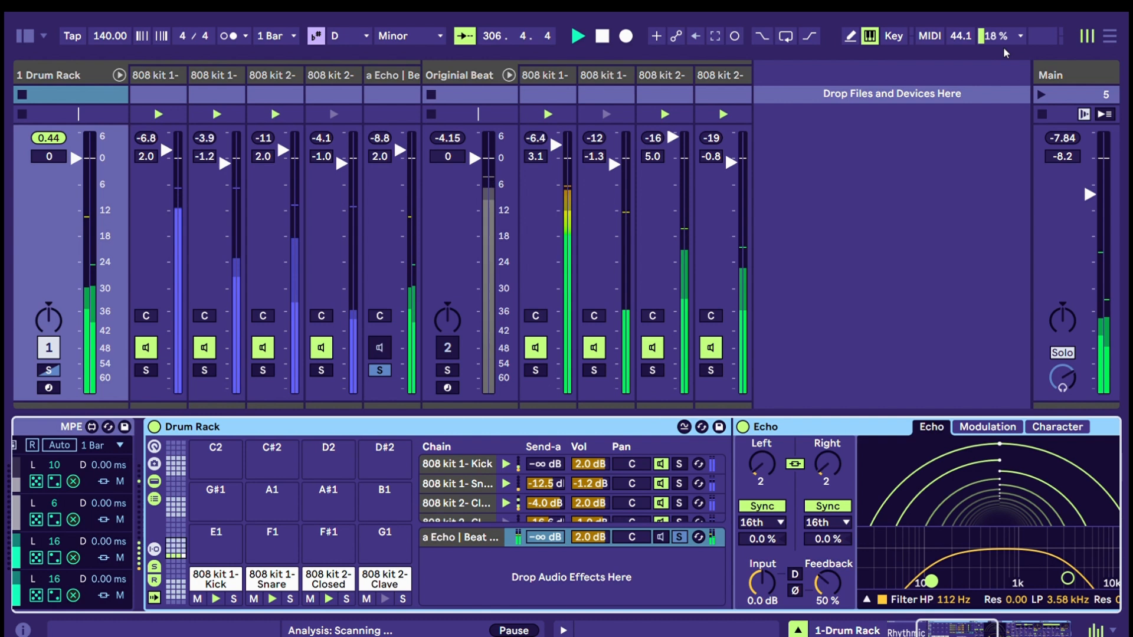
left_click_drag(965, 630, 976, 630)
left_click(347, 538)
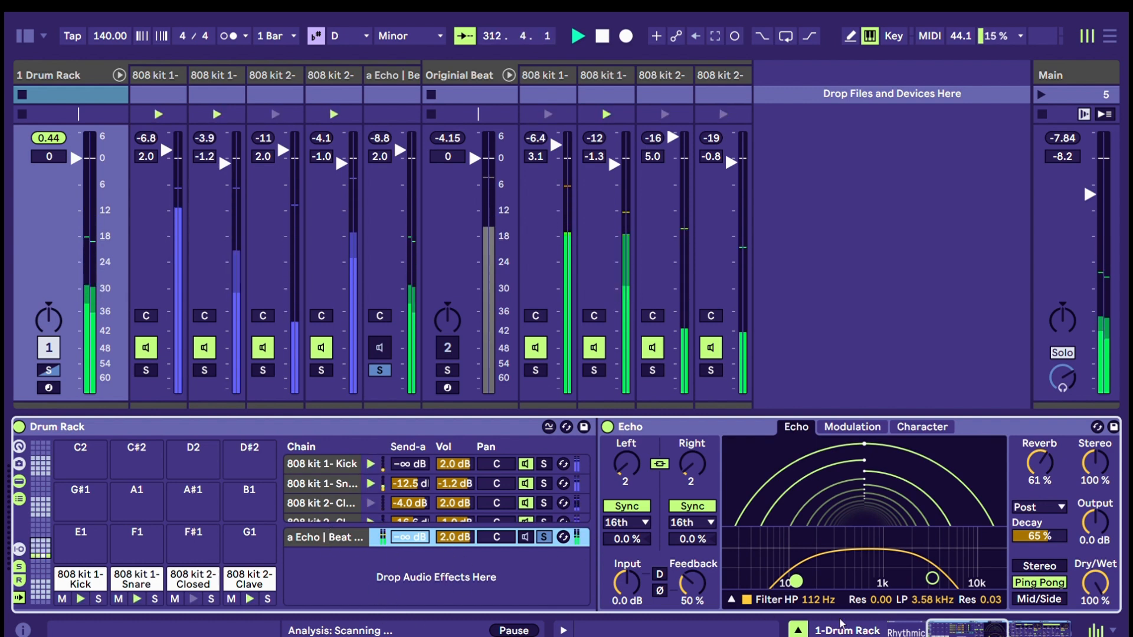
mouse_move(997, 628)
left_mouse_down()
mouse_move(1027, 629)
mouse_move(994, 634)
left_mouse_up()
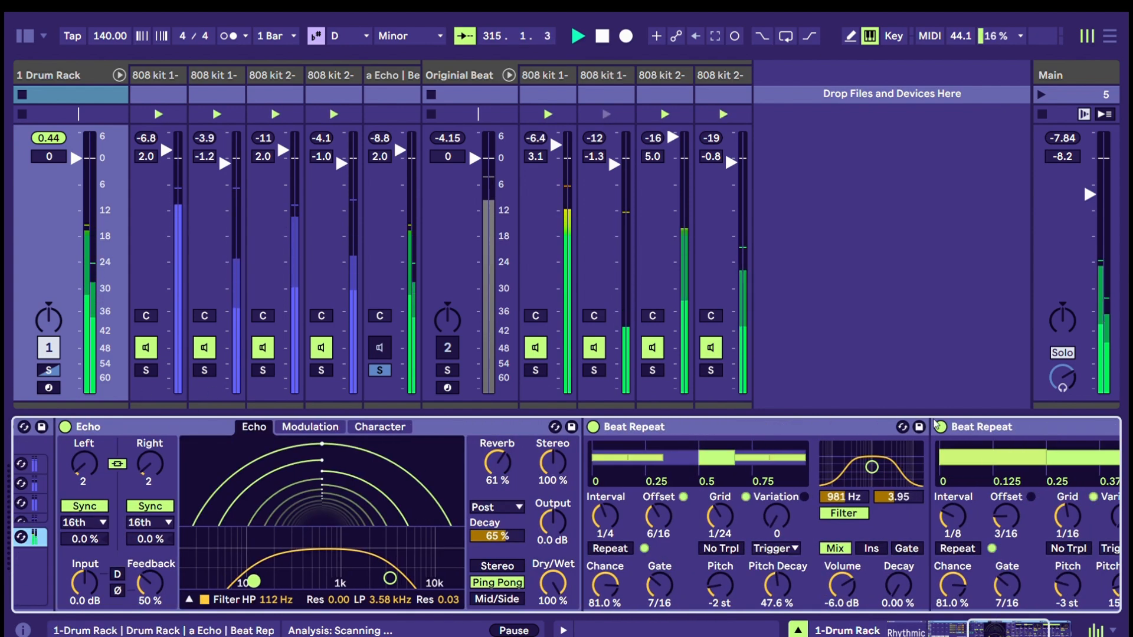
- Turn off both Beat Repeats on the return chain and set the a Echo chain's volume to -2.4 dB
left_click(593, 427)
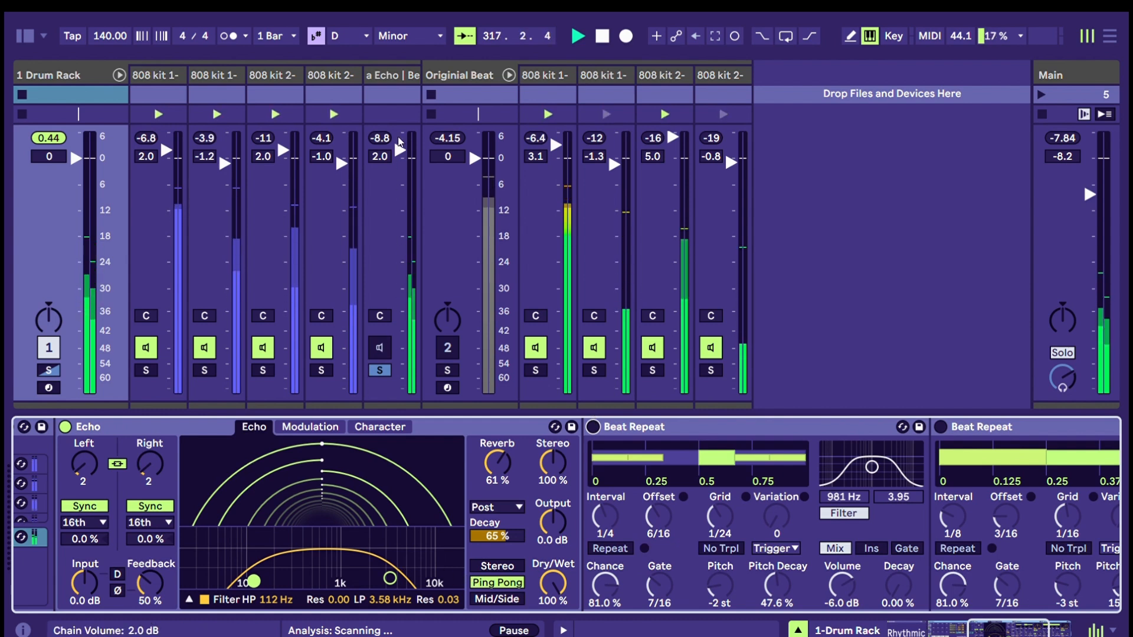
left_click_drag(400, 140, 400, 134)
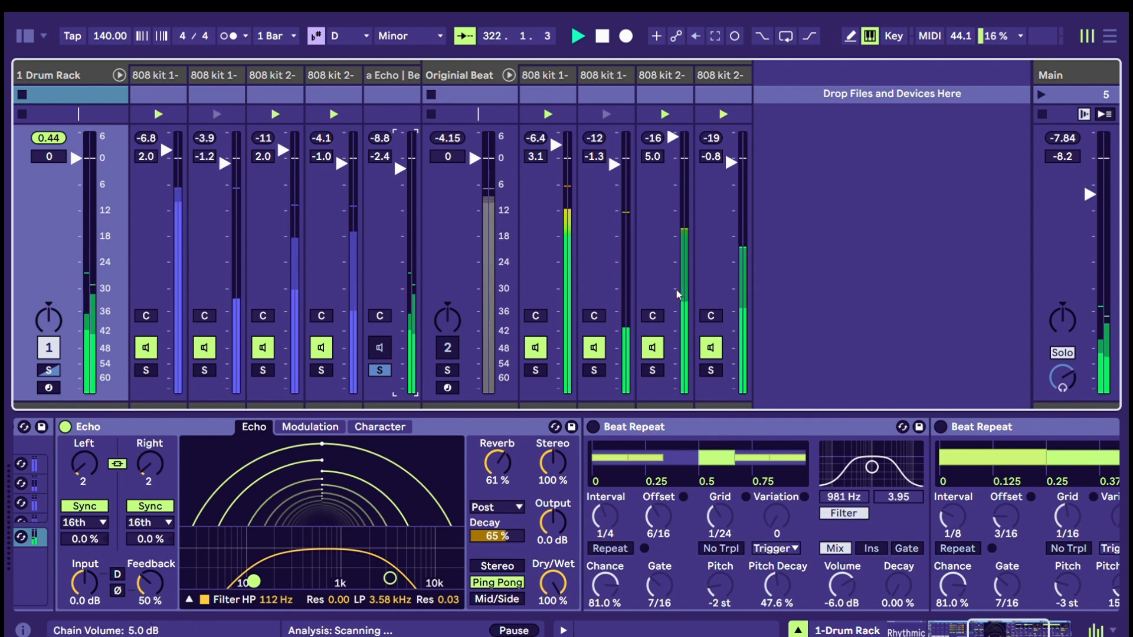
- Turn the return chain's first Beat Repeat back on, followed by the second
left_click(593, 423)
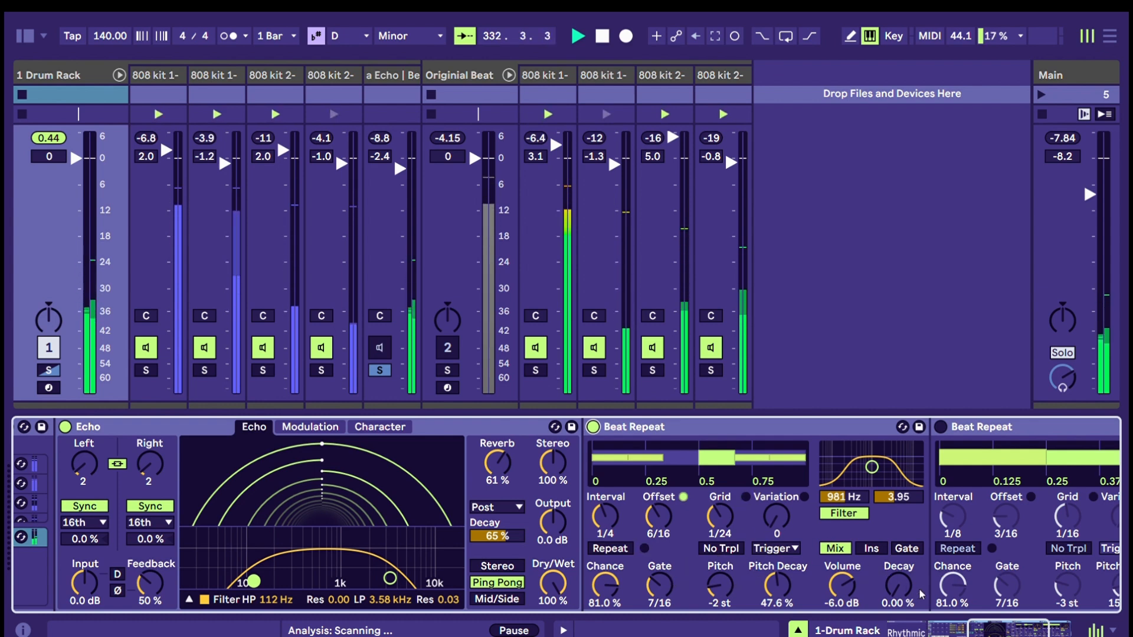
scroll(909, 590, "right", 5)
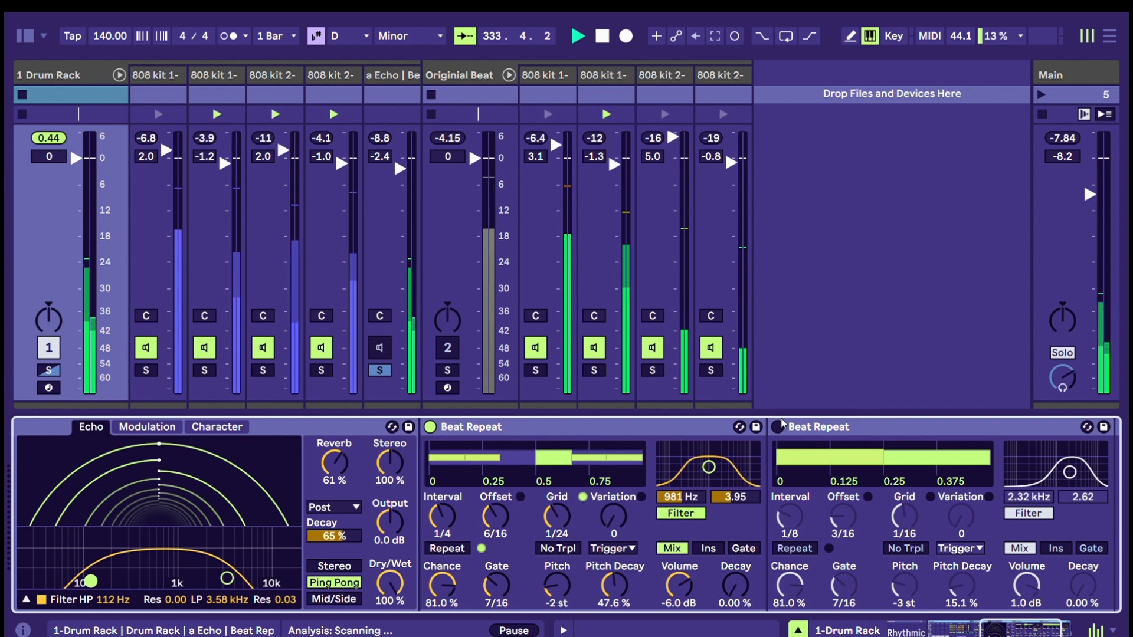
left_click(779, 425)
left_click(1052, 627)
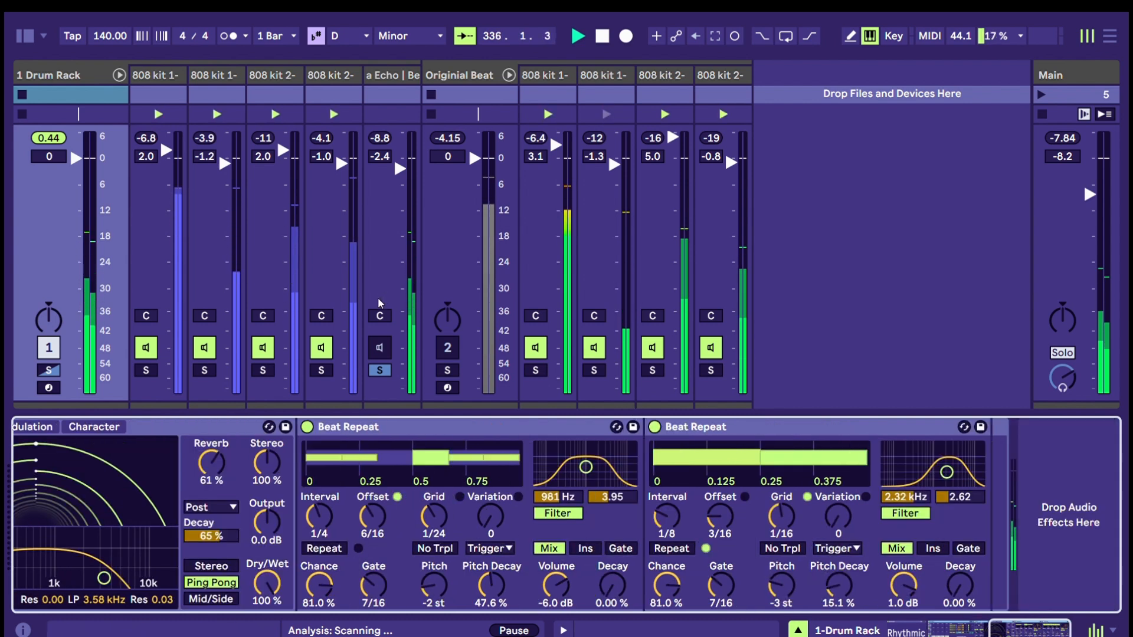
- Unsolo and activate the a Echo return chain, and lower its volume to about -10 dB
left_click(381, 367)
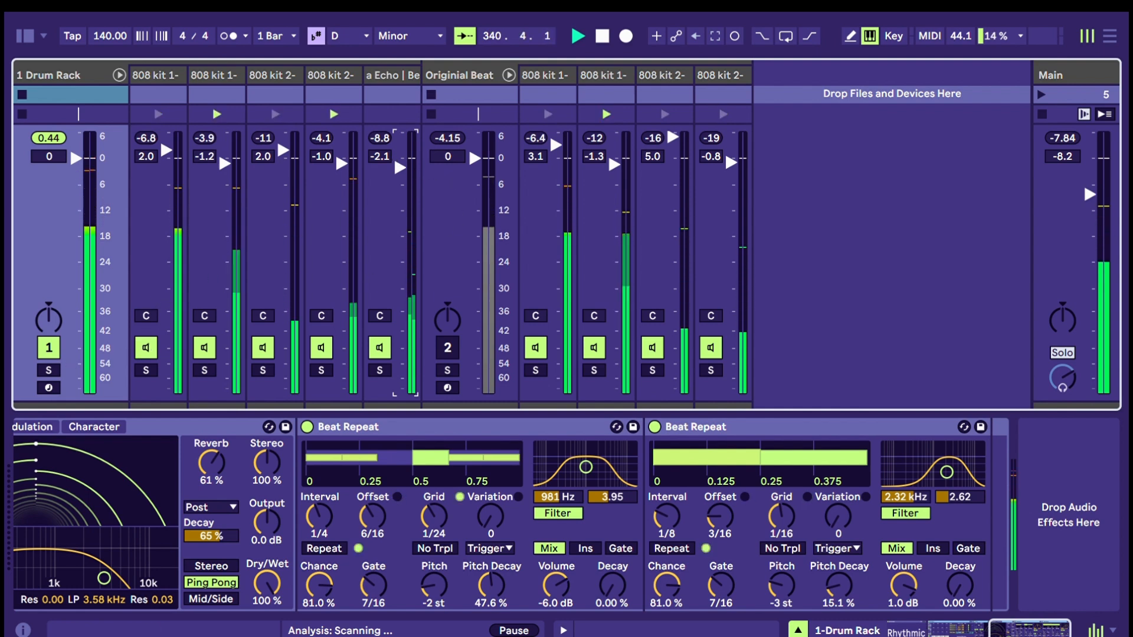
left_click_drag(399, 136, 399, 219)
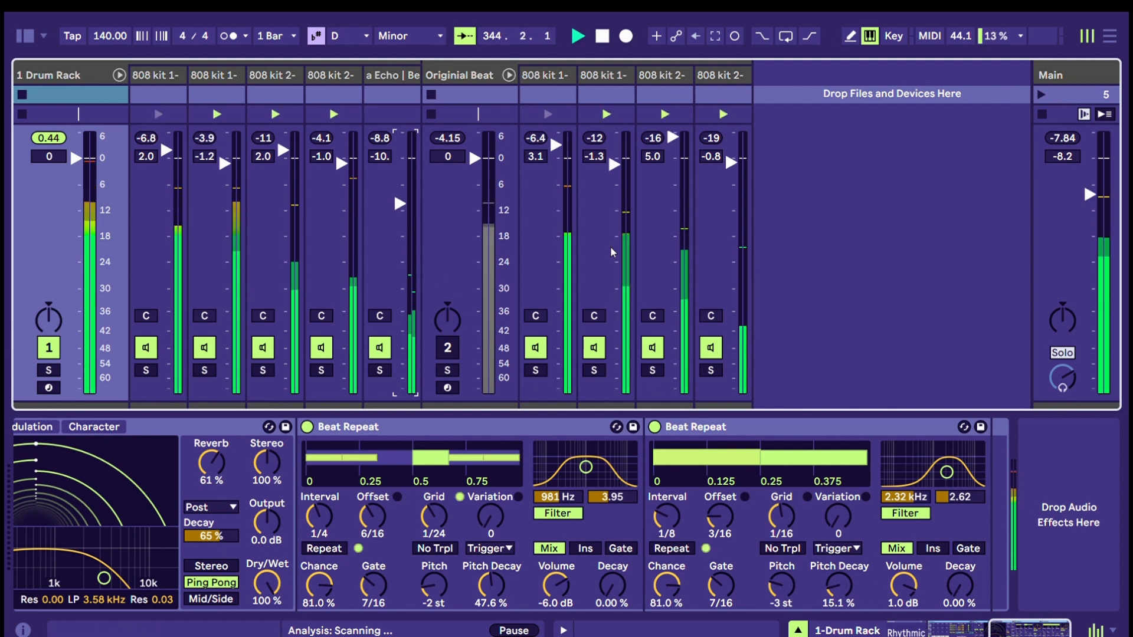
- Mute the Original Beat's Kick, Closed Hat and Clave, and raise its Snare's volume to 4.4 dB
left_click(231, 72)
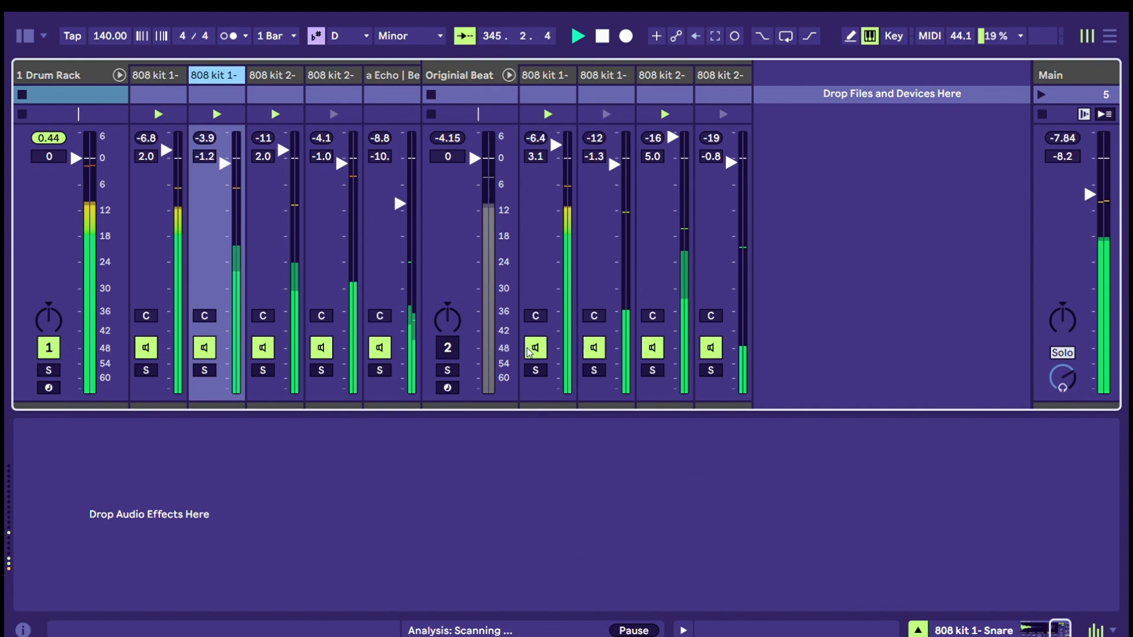
left_click(542, 342)
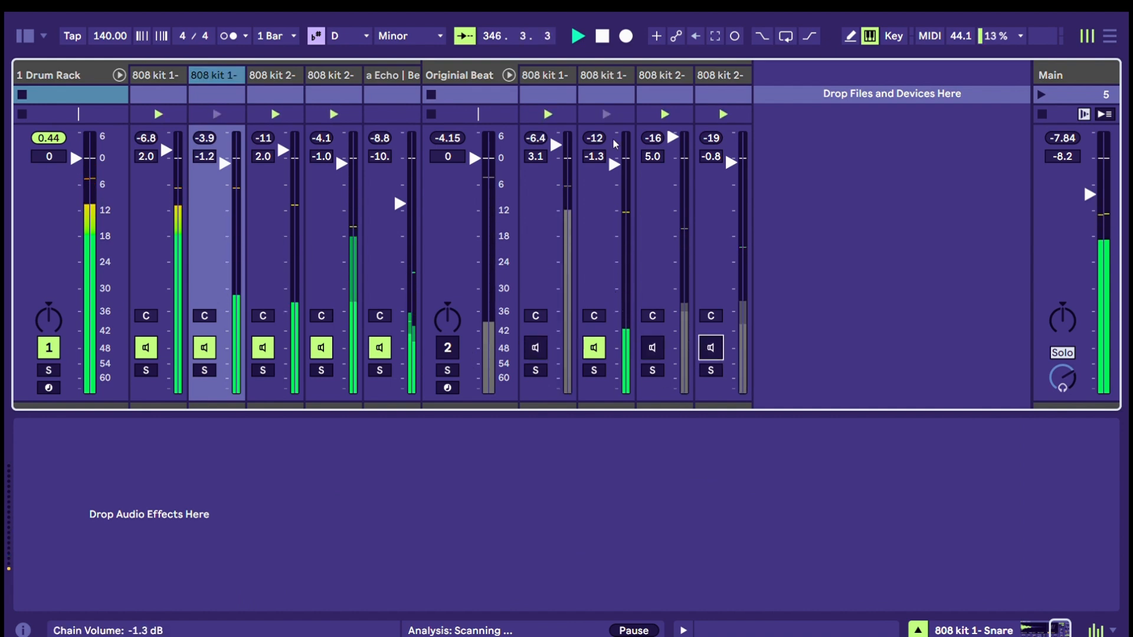
left_click(611, 72)
- Solo the Original Beat track and reactivate its Kick, Closed Hat and Clave chains
left_click(447, 347)
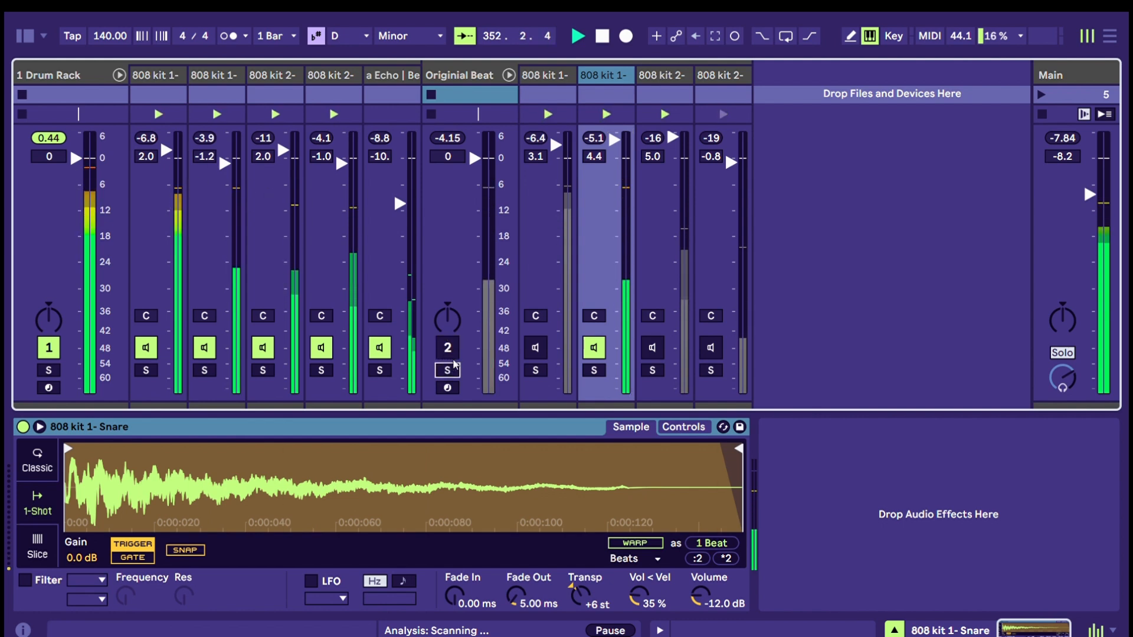
left_click(448, 370)
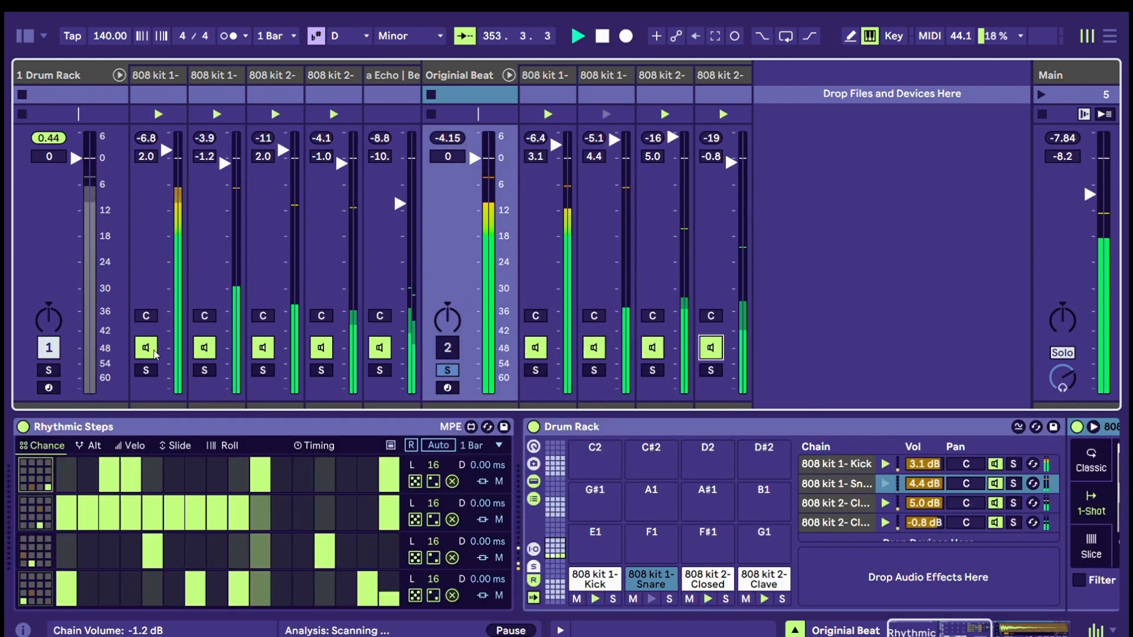
- Solo the 1 Drum Rack track in place of the Original Beat and show its Kick chain's Drum Sampler
left_click(49, 370)
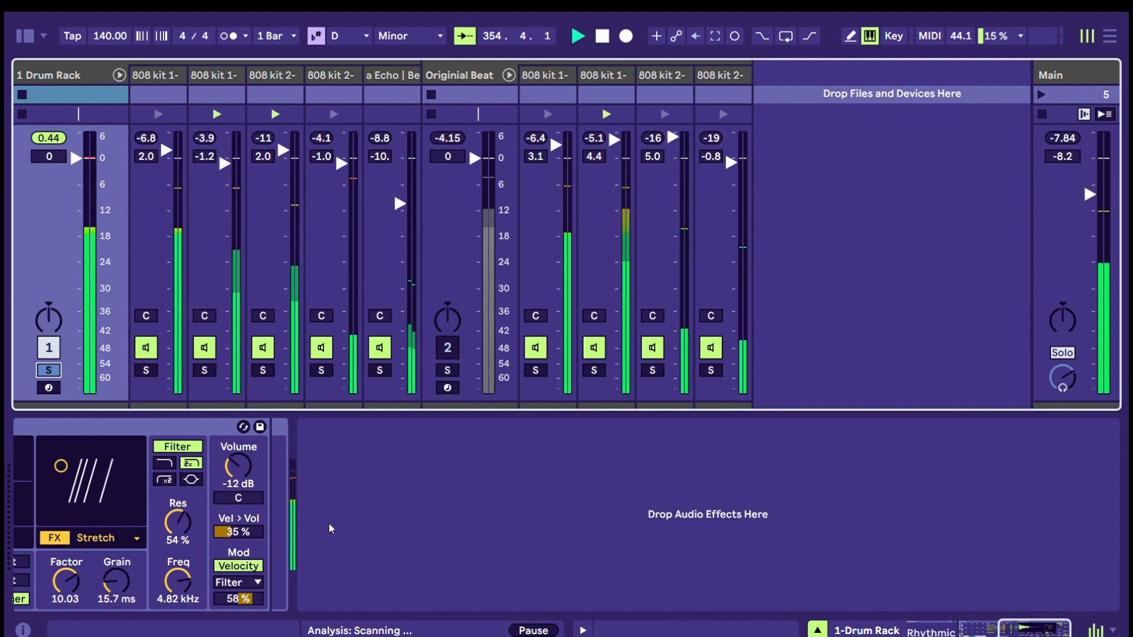
left_click(143, 62)
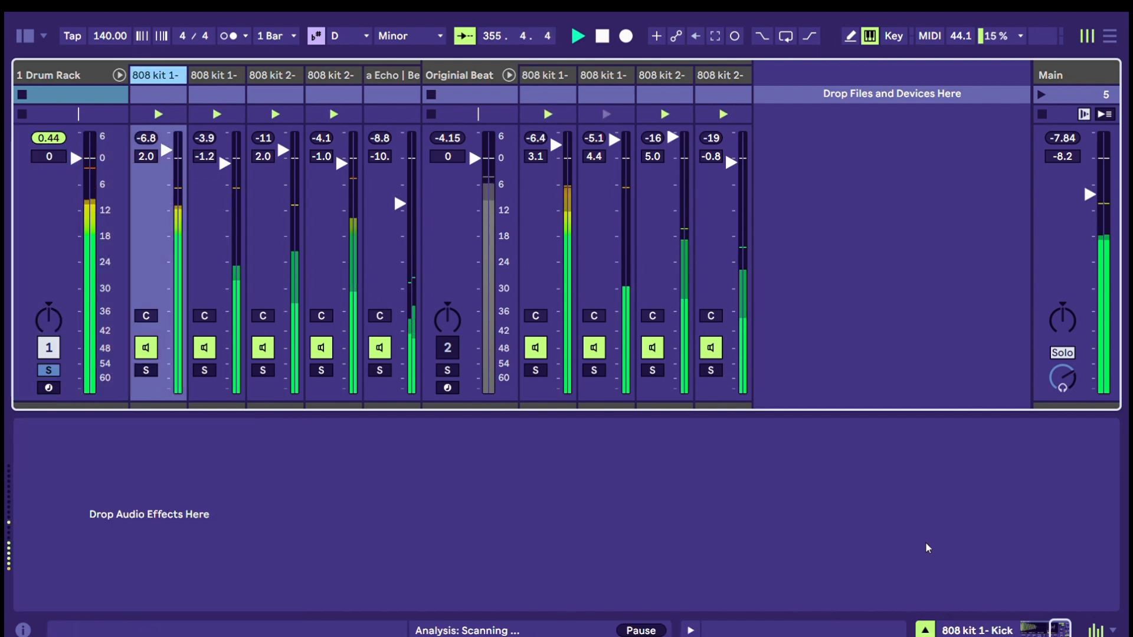
left_click(1031, 627)
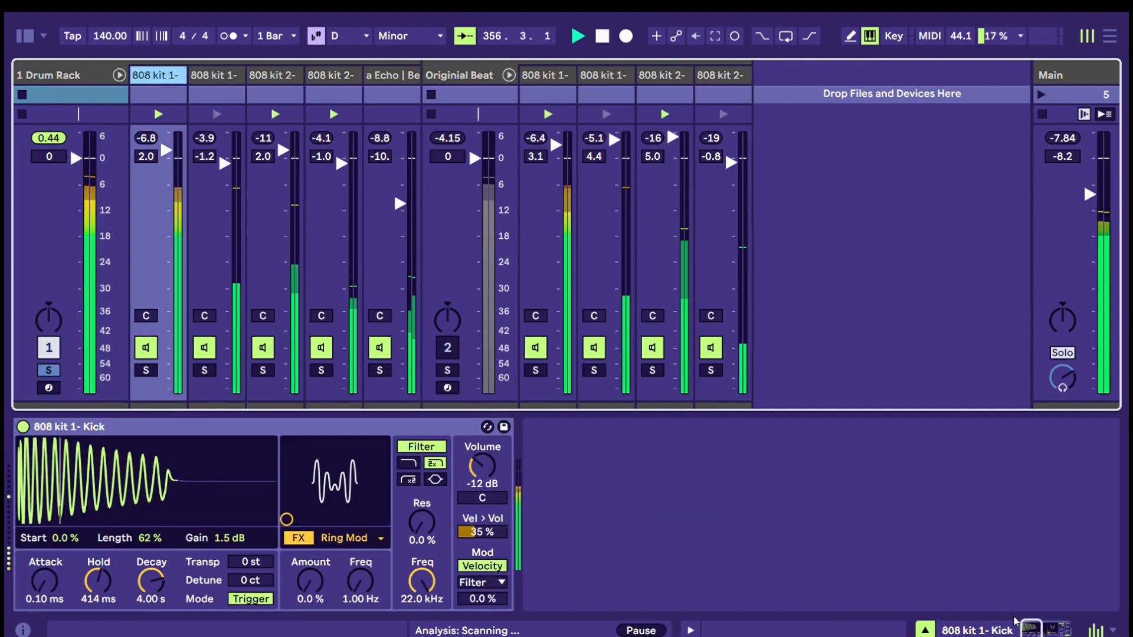
left_click(196, 431)
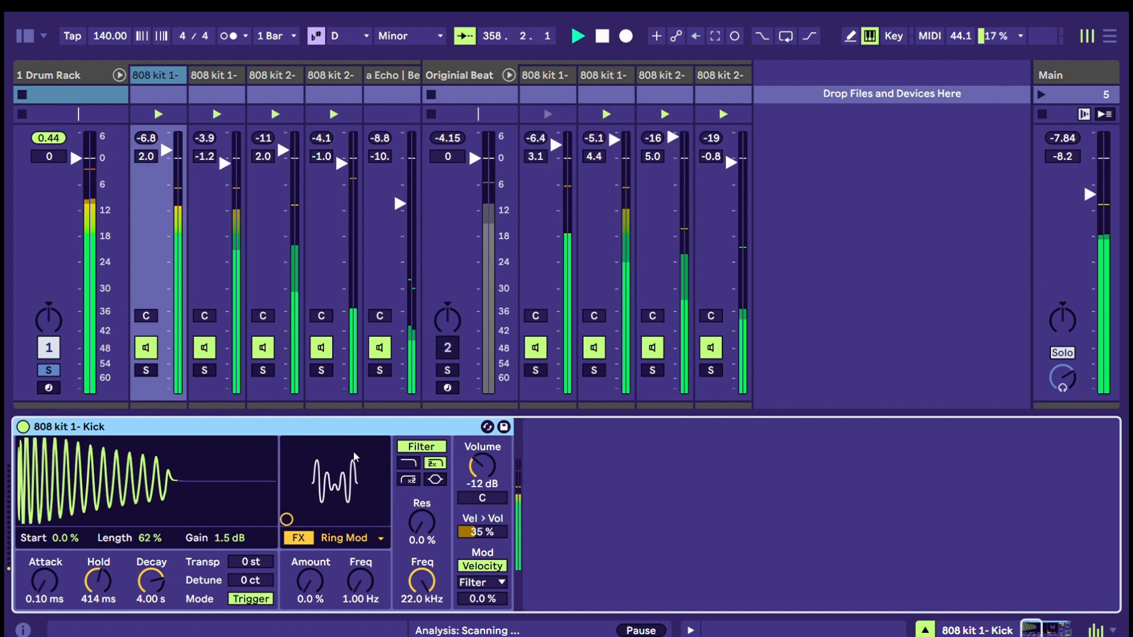
- Review the devices on the Drum Rack's Closed Hat and a Echo return chains, and return to the Kick's
left_click(272, 75)
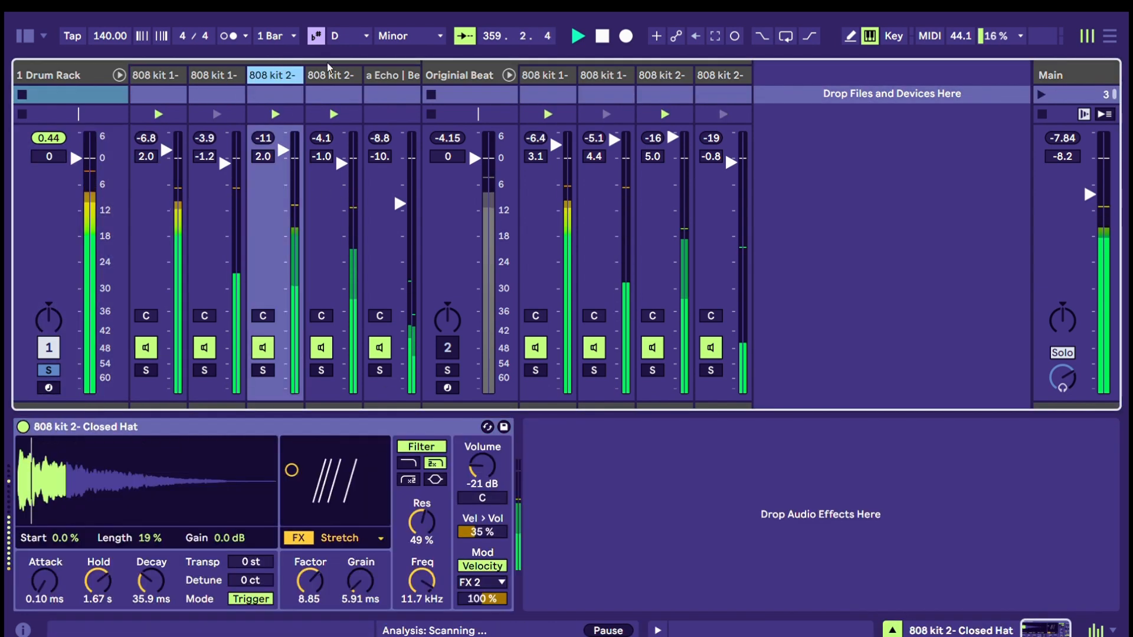
left_click(405, 72)
left_click(167, 63)
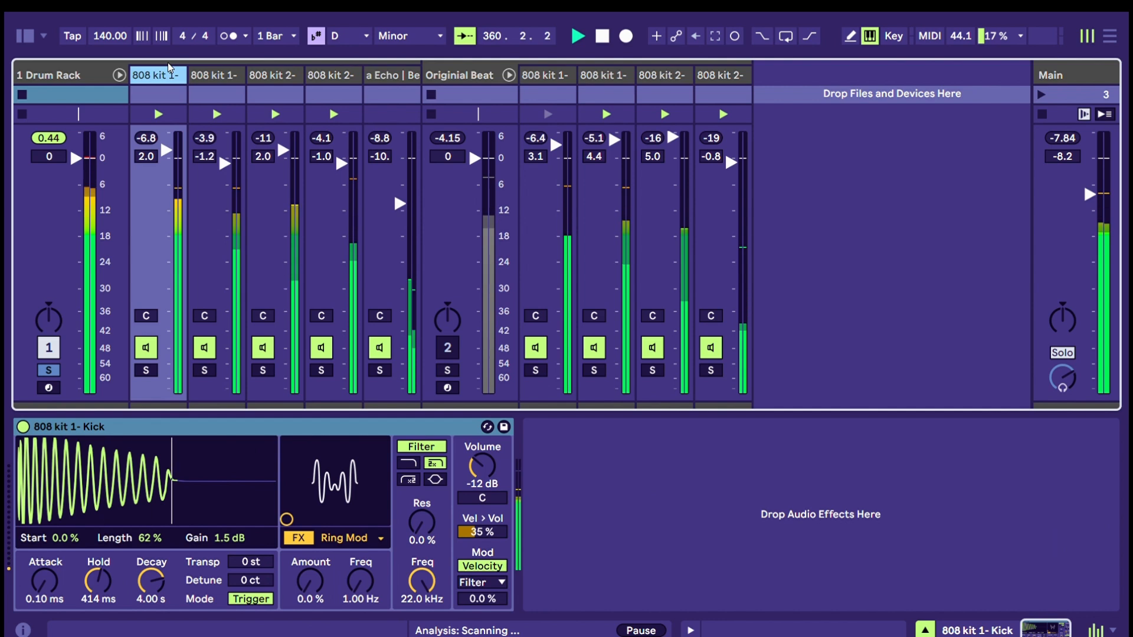
- Examine the Drum Rack track's Rhythmic Steps chance pattern, followed by the Echo and Beat Repeat effects on its return chain
left_click(64, 65)
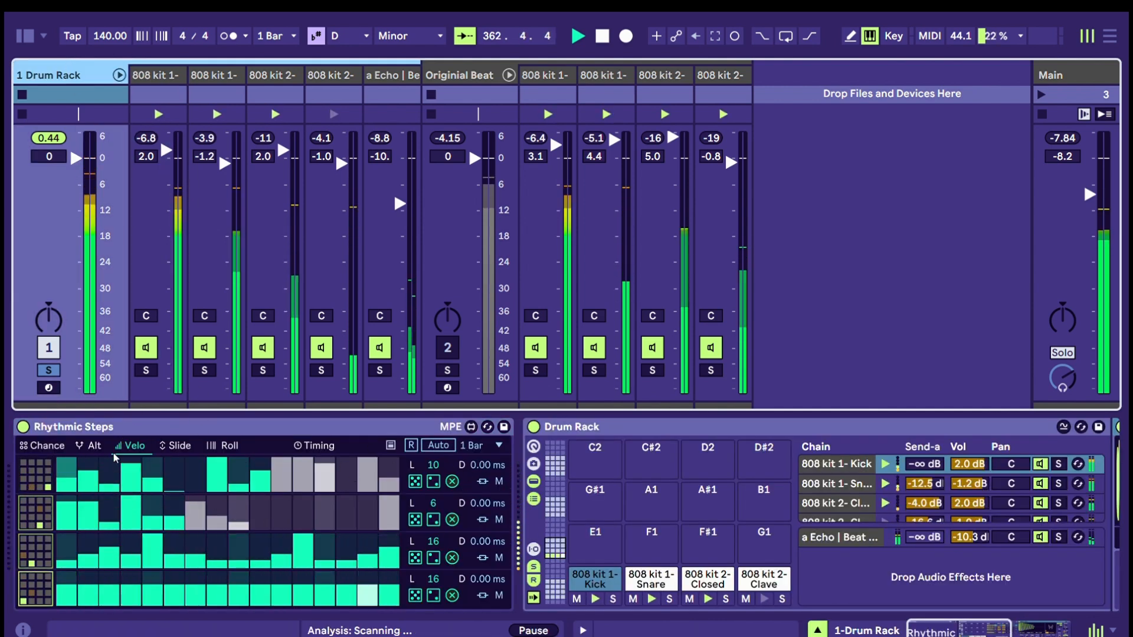
left_click(42, 446)
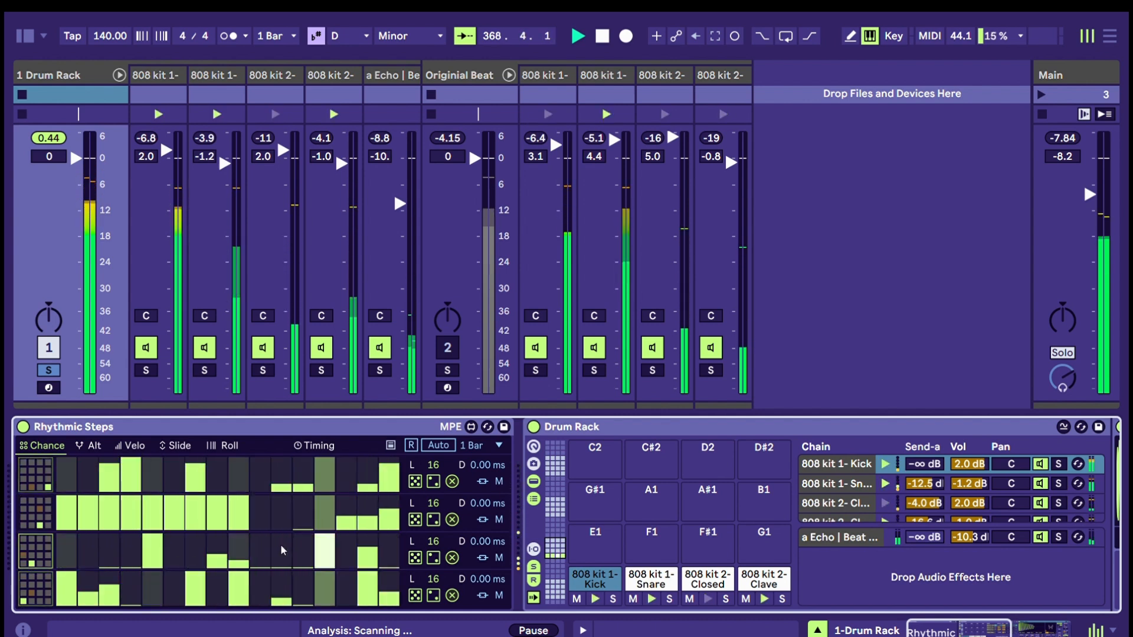
left_click(400, 75)
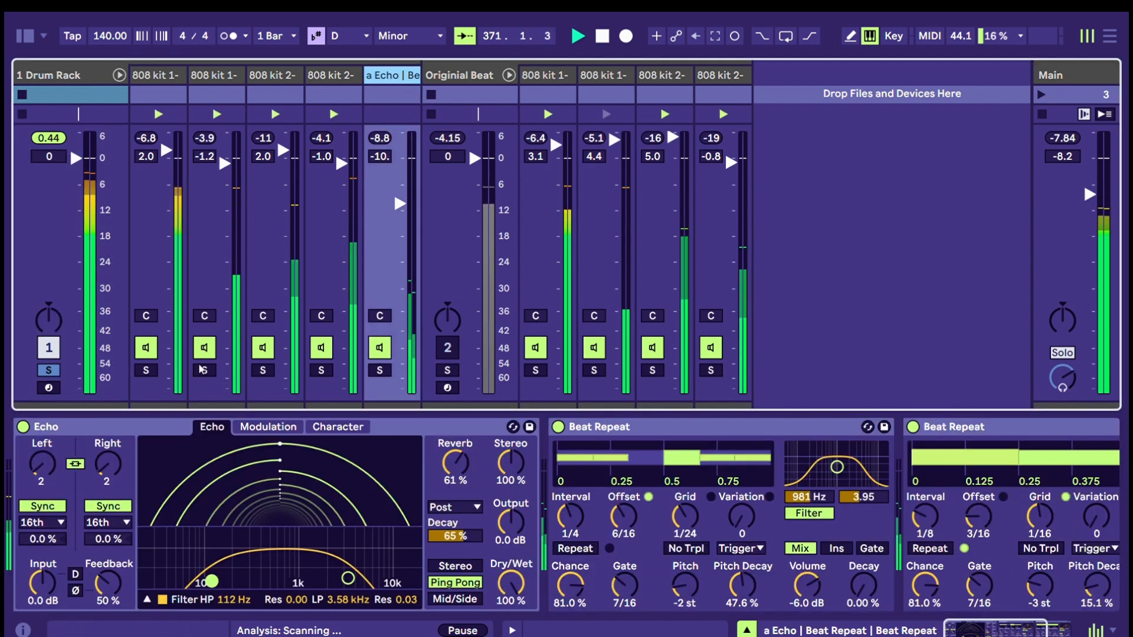